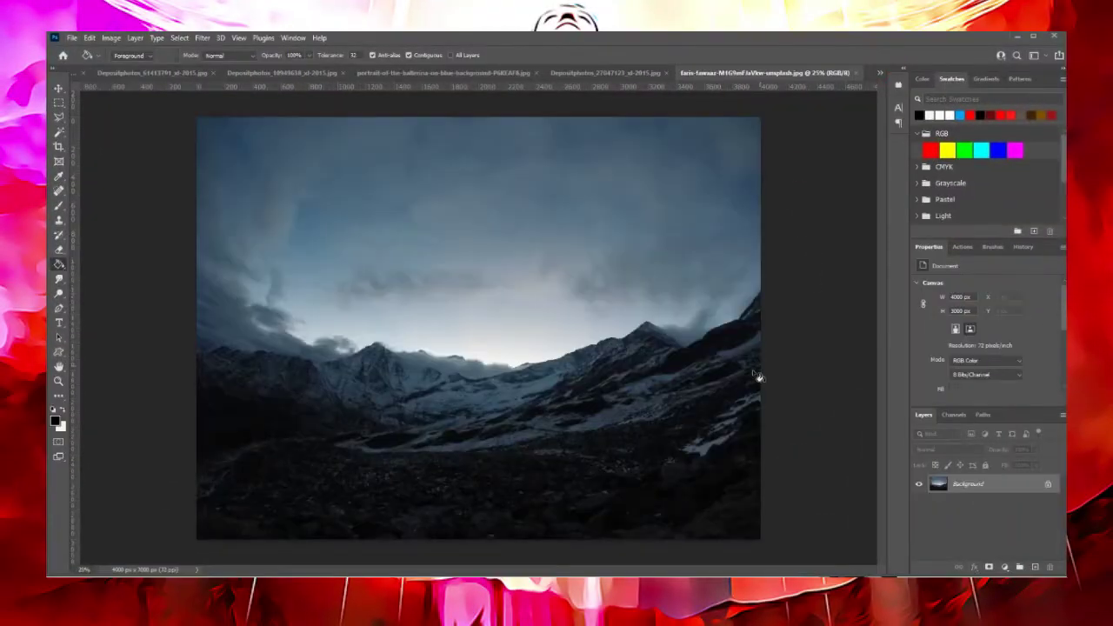
- Open the list of open documents to find the misty snow-capped mountain photo
{"action": "left_click", "coordinate": [878, 74]}
- Paste the mountain photo into angel-Recovered.psd and scale it to fill the canvas
{"action": "left_click", "coordinate": [696, 77]}
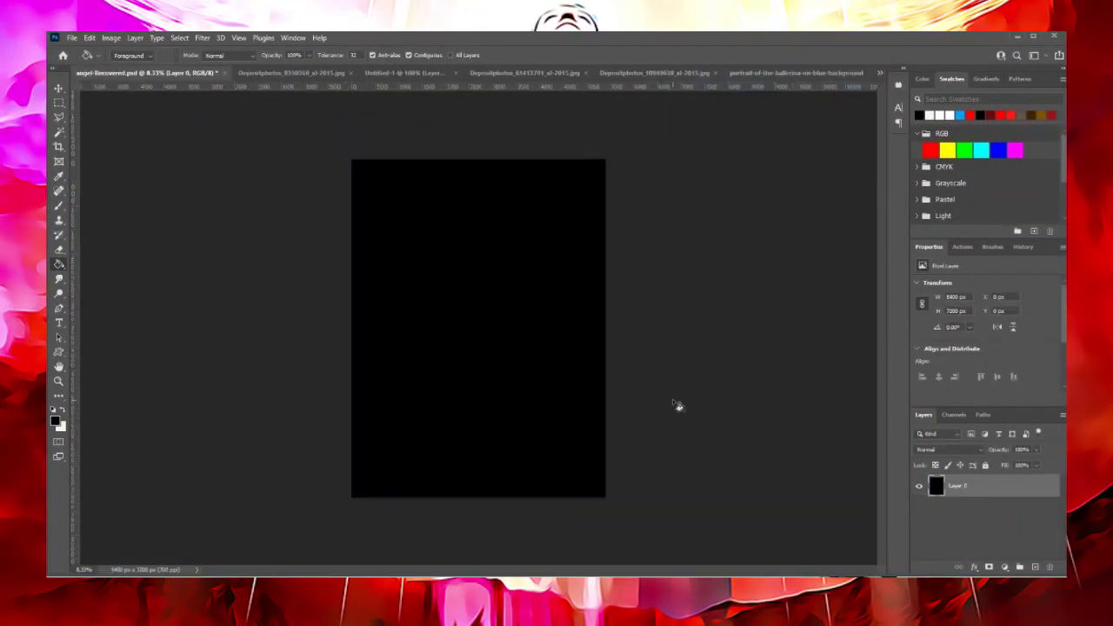
{"action": "key", "text": "ctrl+v"}
{"action": "key", "text": "ctrl+t"}
{"action": "left_click_drag", "start_coordinate": [479, 258], "coordinate": [479, 203]}
{"action": "left_click_drag", "start_coordinate": [479, 398], "coordinate": [479, 453]}
{"action": "left_click_drag", "start_coordinate": [507, 377], "coordinate": [507, 423]}
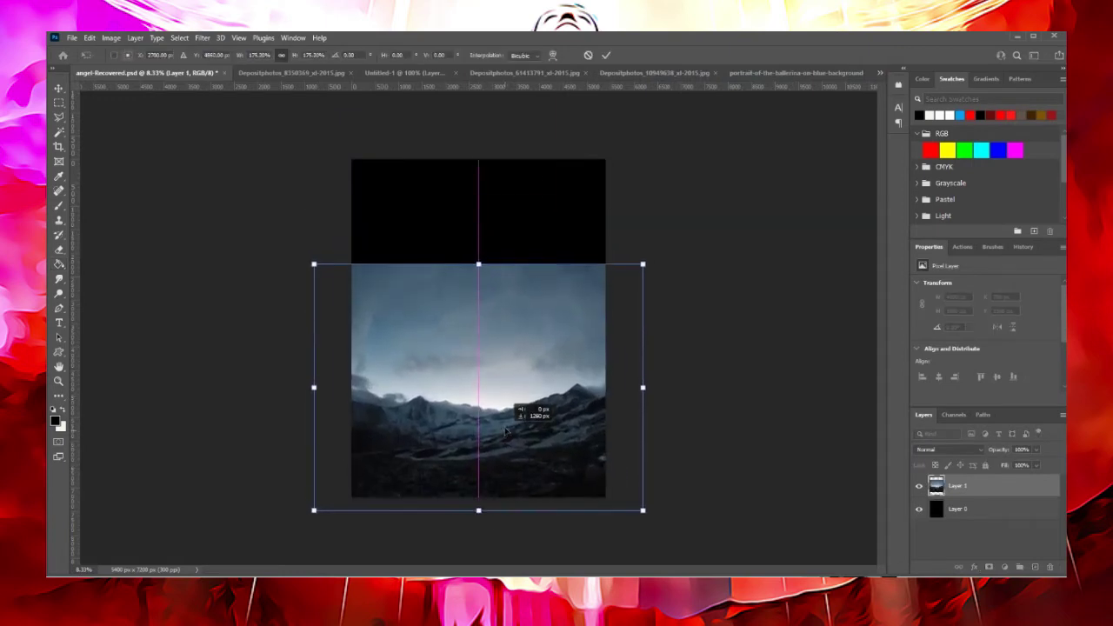
{"action": "left_click_drag", "start_coordinate": [479, 251], "coordinate": [478, 160]}
{"action": "key", "text": "Return"}
- Use Sky Replacement for purple-orange clouds, with lighting 74 and colour adjustment 62
{"action": "key", "text": "g"}
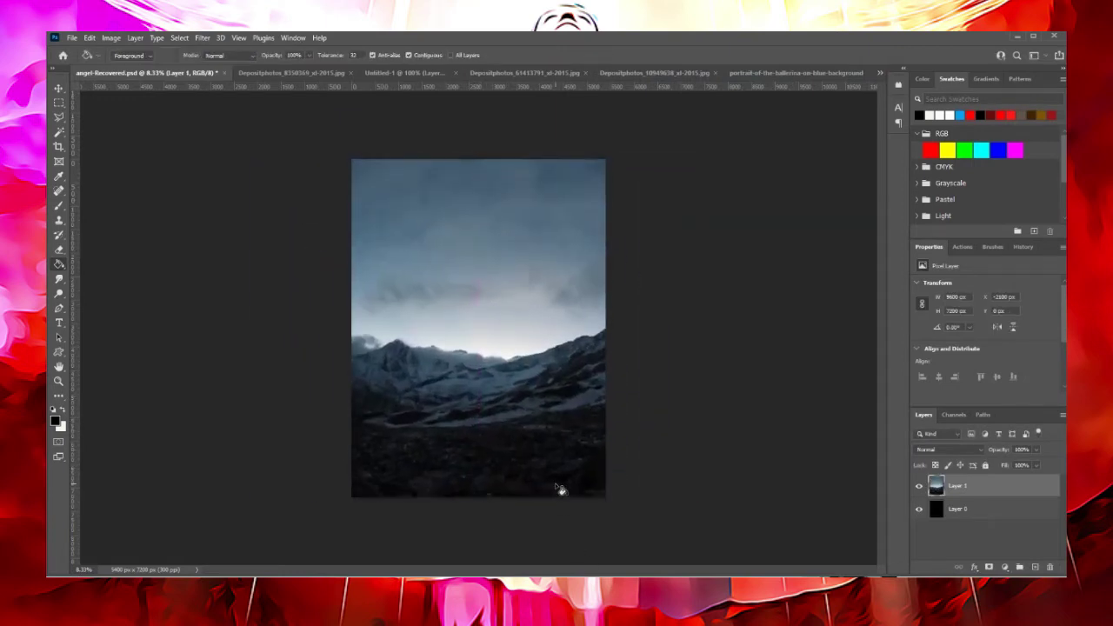
{"action": "left_click", "coordinate": [90, 37]}
{"action": "left_click", "coordinate": [189, 330]}
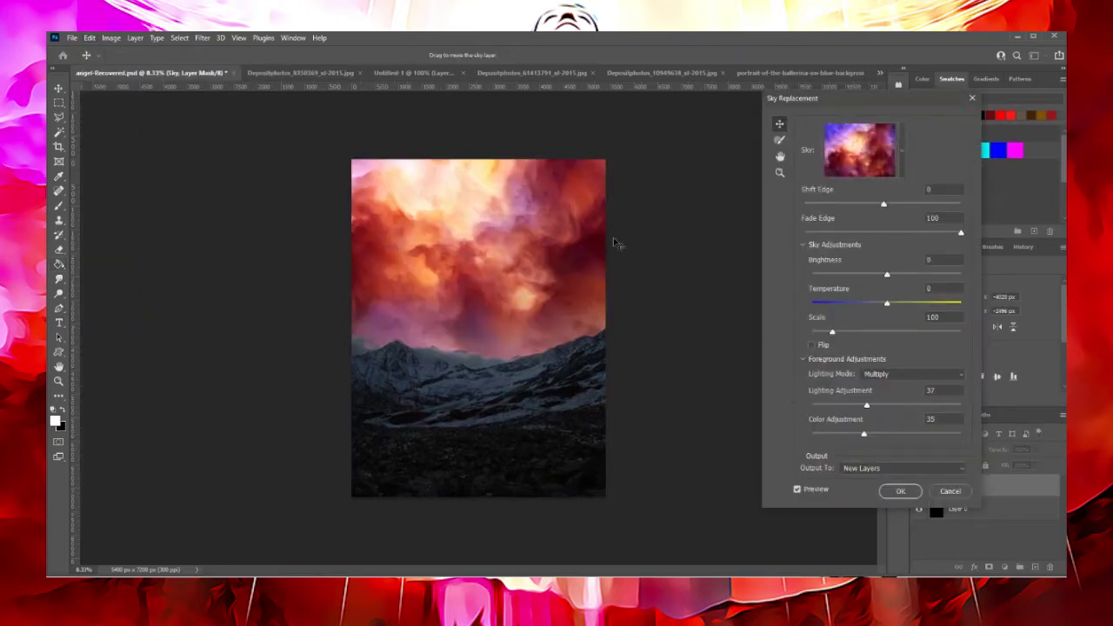
{"action": "left_click_drag", "start_coordinate": [616, 243], "coordinate": [549, 317]}
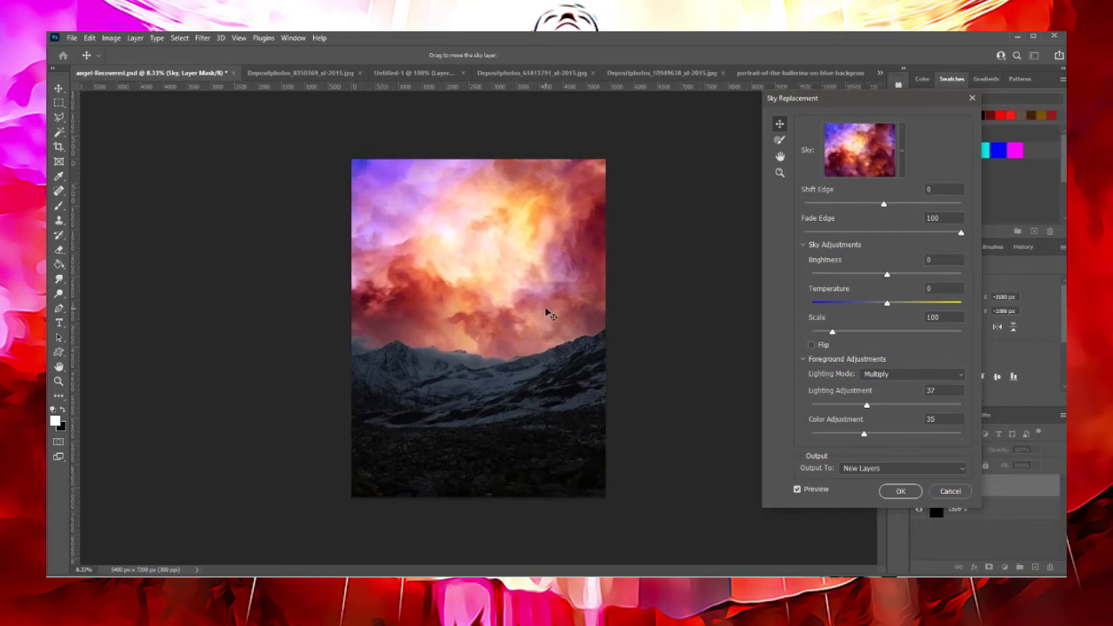
{"action": "left_click", "coordinate": [905, 434]}
{"action": "left_click_drag", "start_coordinate": [897, 410], "coordinate": [939, 410]}
{"action": "left_click", "coordinate": [902, 491]}
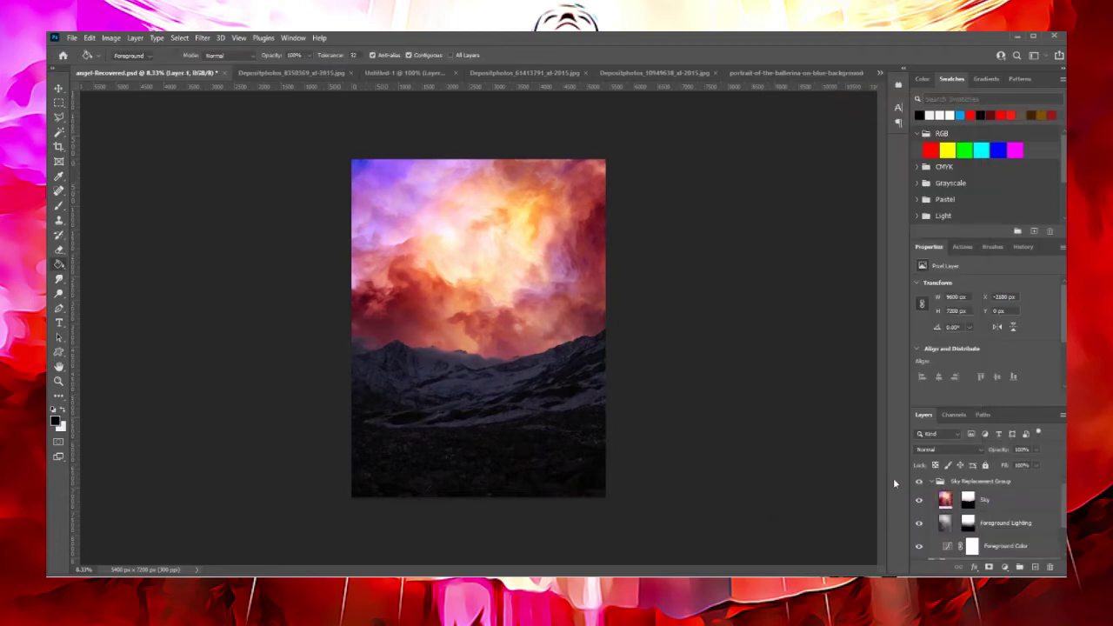
- Paste the lava landscape image into angel-Recovered.psd above Layer 1
{"action": "left_click", "coordinate": [963, 483]}
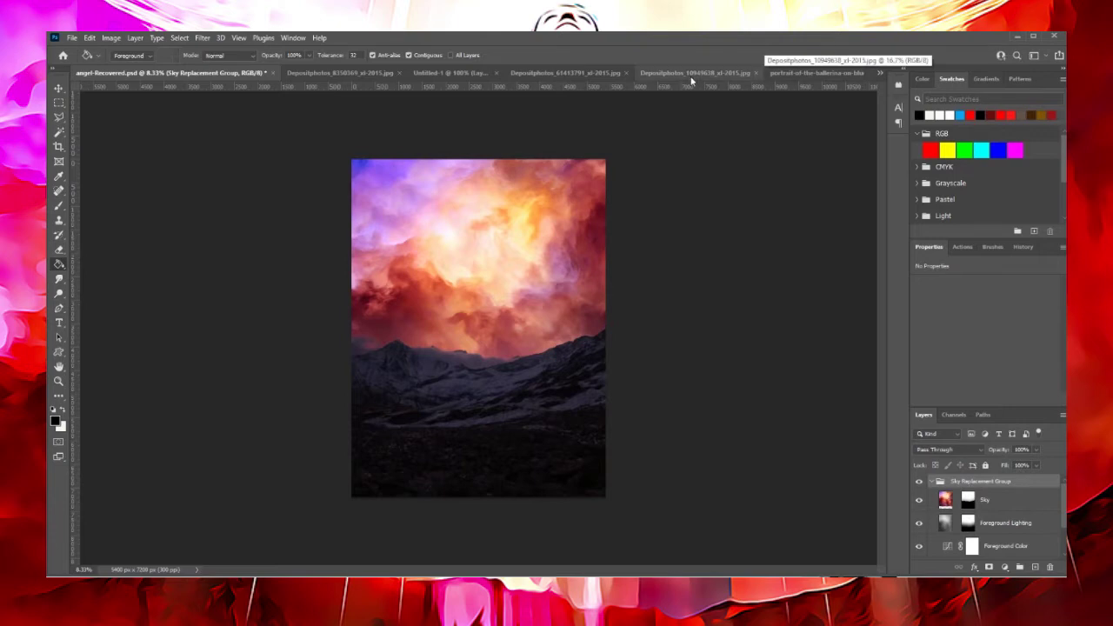
{"action": "left_click", "coordinate": [626, 72]}
{"action": "left_click", "coordinate": [474, 72]}
{"action": "left_click", "coordinate": [248, 74]}
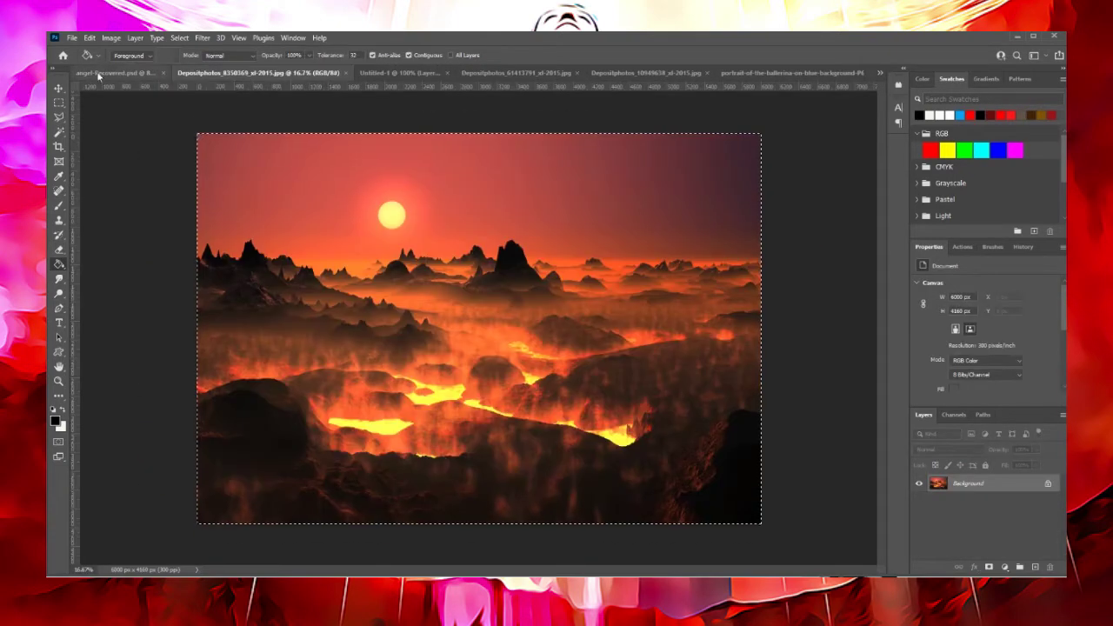
{"action": "left_click", "coordinate": [113, 72]}
{"action": "left_click", "coordinate": [1006, 525]}
{"action": "key", "text": "ctrl+v"}
- Position the lava layer across the lower canvas and erase its top edge
{"action": "key", "text": "v"}
{"action": "mouse_move", "coordinate": [497, 464]}
{"action": "left_mouse_down"}
{"action": "mouse_move", "coordinate": [510, 383]}
{"action": "mouse_move", "coordinate": [485, 452]}
{"action": "left_mouse_up"}
{"action": "key", "text": "ctrl+t"}
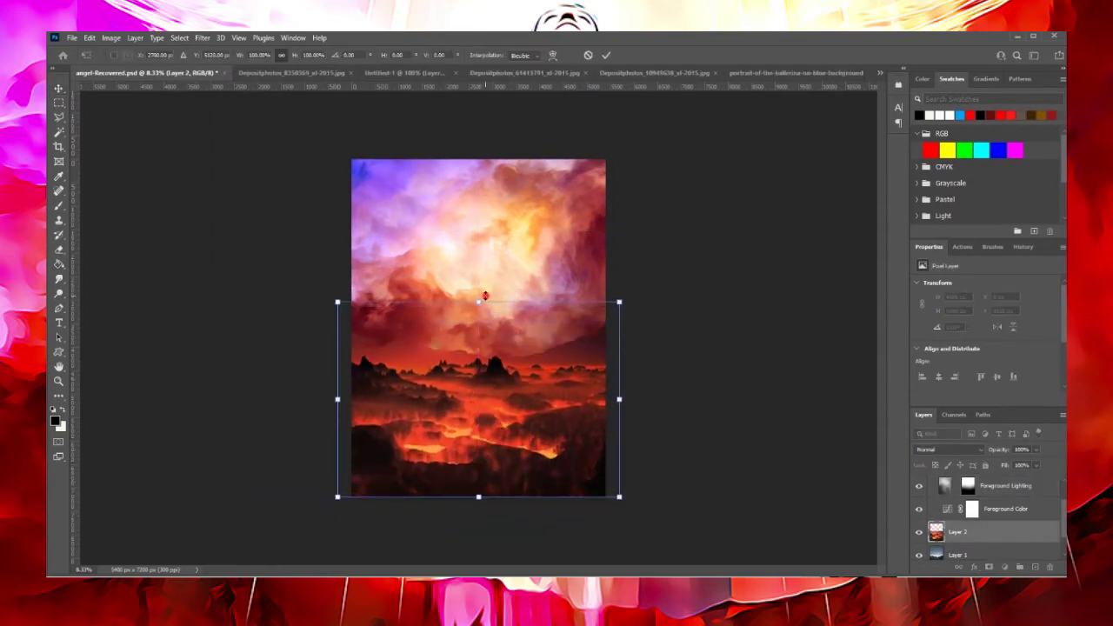
{"action": "left_click_drag", "start_coordinate": [484, 293], "coordinate": [484, 286]}
{"action": "key", "text": "Return"}
{"action": "key", "text": "e"}
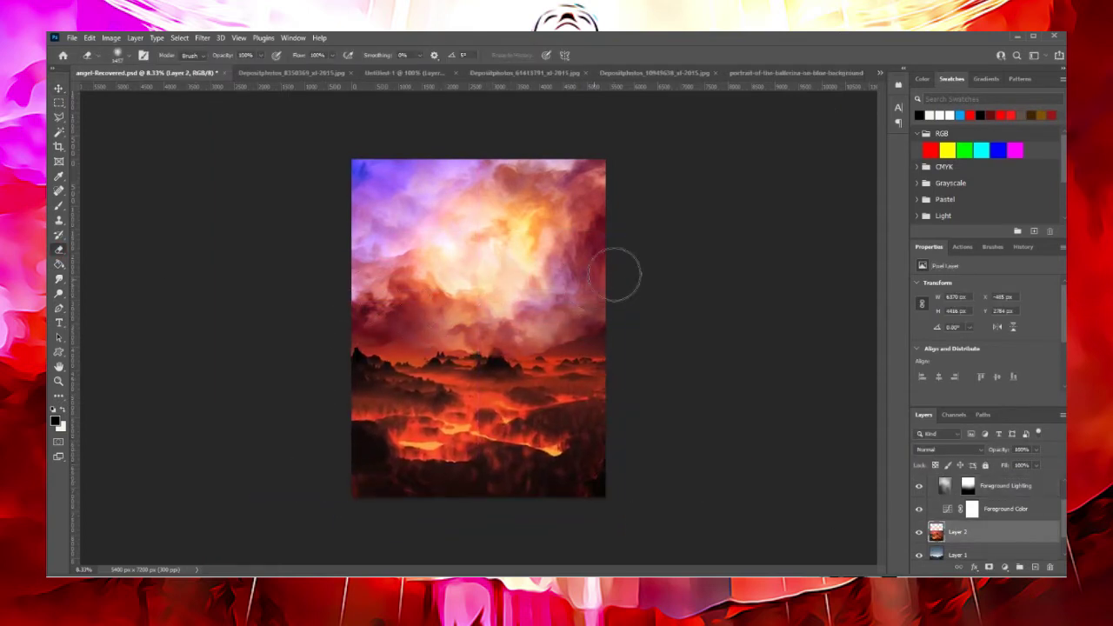
{"action": "left_click", "coordinate": [58, 89]}
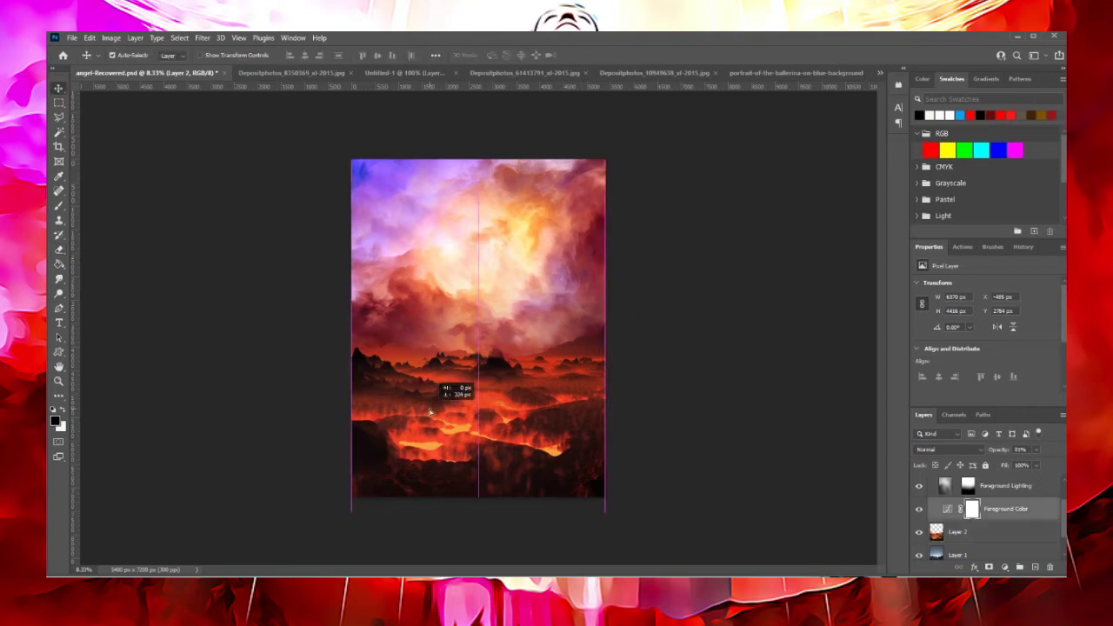
{"action": "key", "text": "ctrl+t"}
{"action": "left_click_drag", "start_coordinate": [491, 409], "coordinate": [494, 447]}
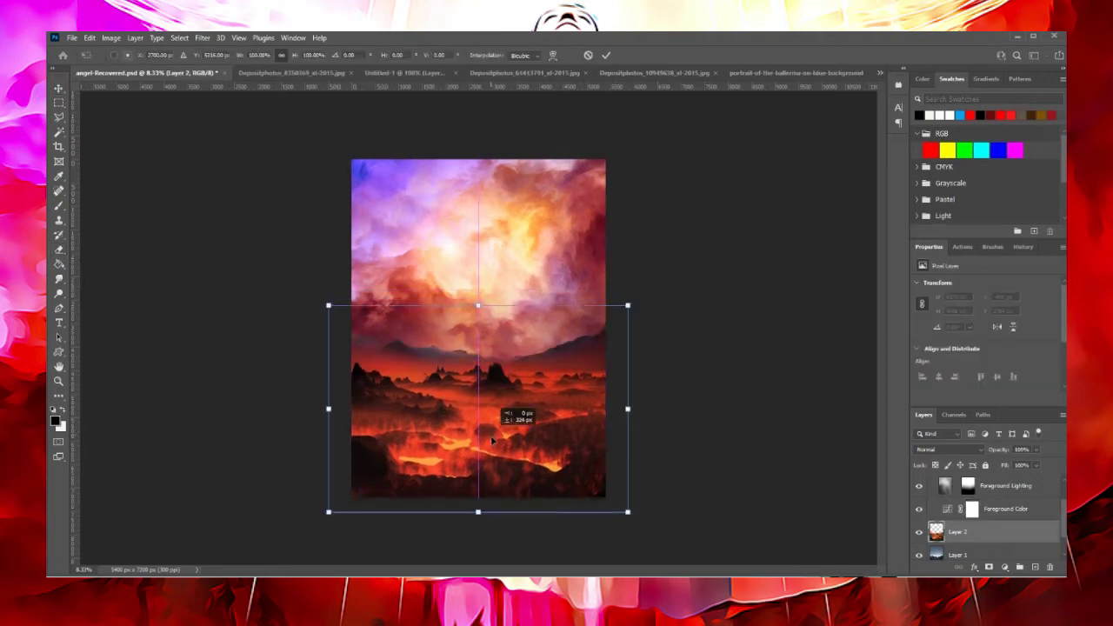
{"action": "key", "text": "Return"}
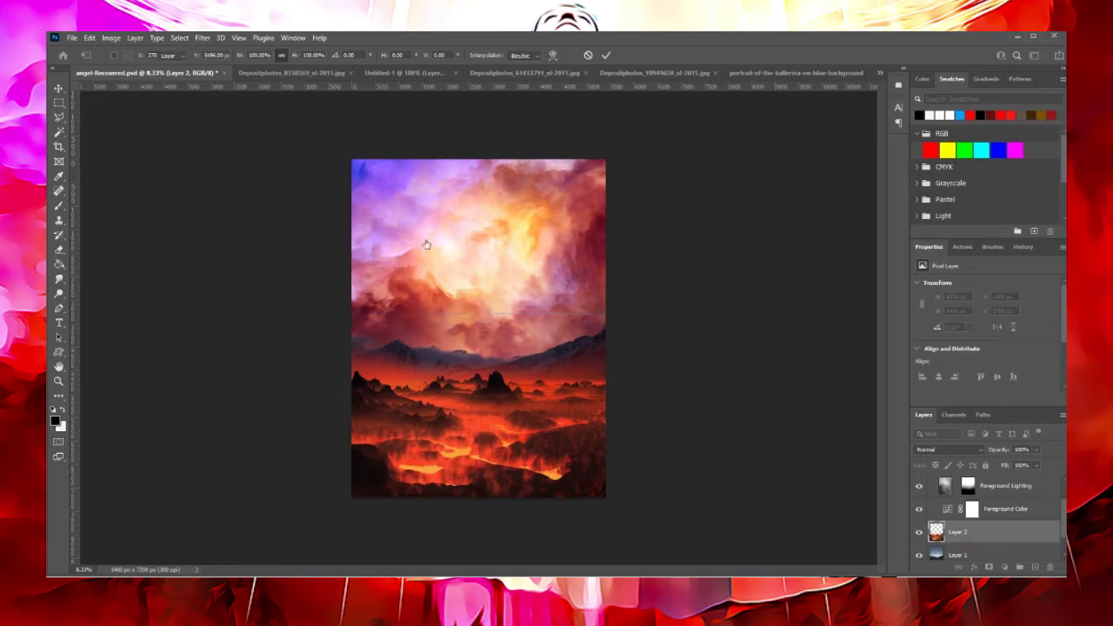
- Colorize the mountain Layer 1 red at saturation 60 with Hue/Saturation
{"action": "left_click", "coordinate": [957, 554]}
{"action": "left_click", "coordinate": [111, 37]}
{"action": "left_click", "coordinate": [253, 127]}
{"action": "left_click", "coordinate": [927, 279]}
{"action": "left_click_drag", "start_coordinate": [789, 243], "coordinate": [832, 246]}
{"action": "left_click", "coordinate": [943, 159]}
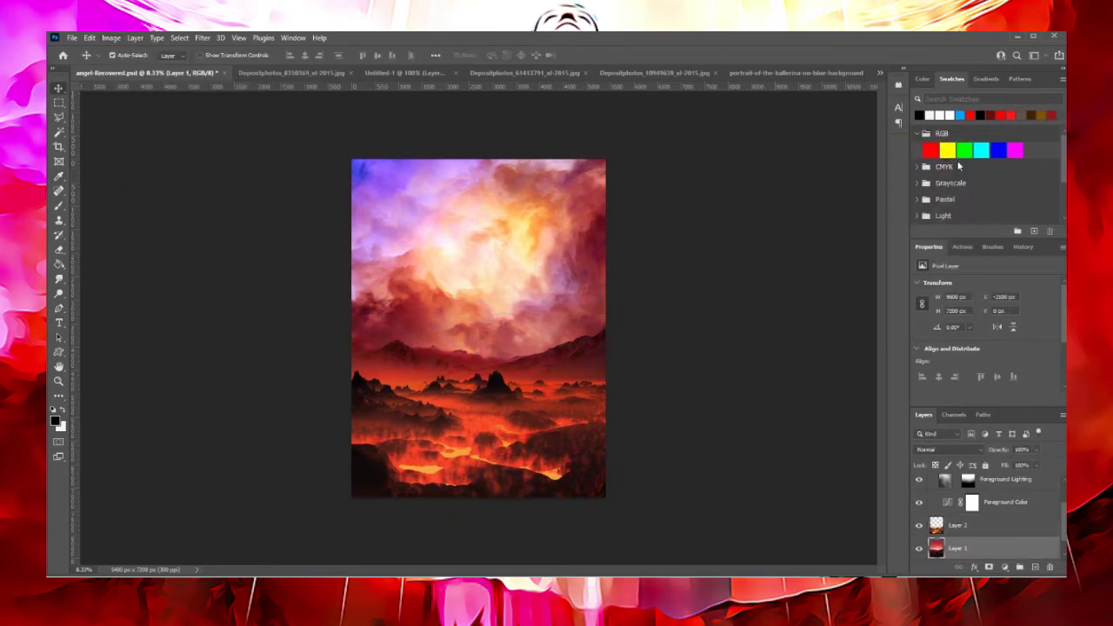
- Add a Hue/Saturation adjustment layer raising saturation to about +32
{"action": "scroll", "coordinate": [1048, 511], "scroll_direction": "up", "scroll_amount": 1}
{"action": "left_click", "coordinate": [933, 481]}
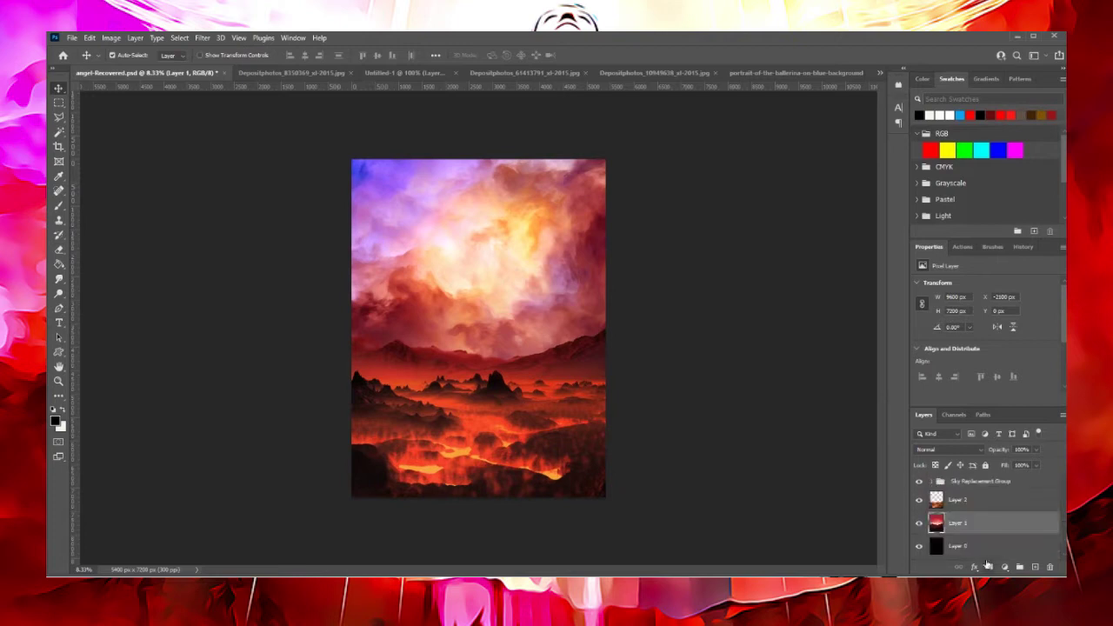
{"action": "left_click", "coordinate": [985, 500]}
{"action": "left_click", "coordinate": [1005, 567]}
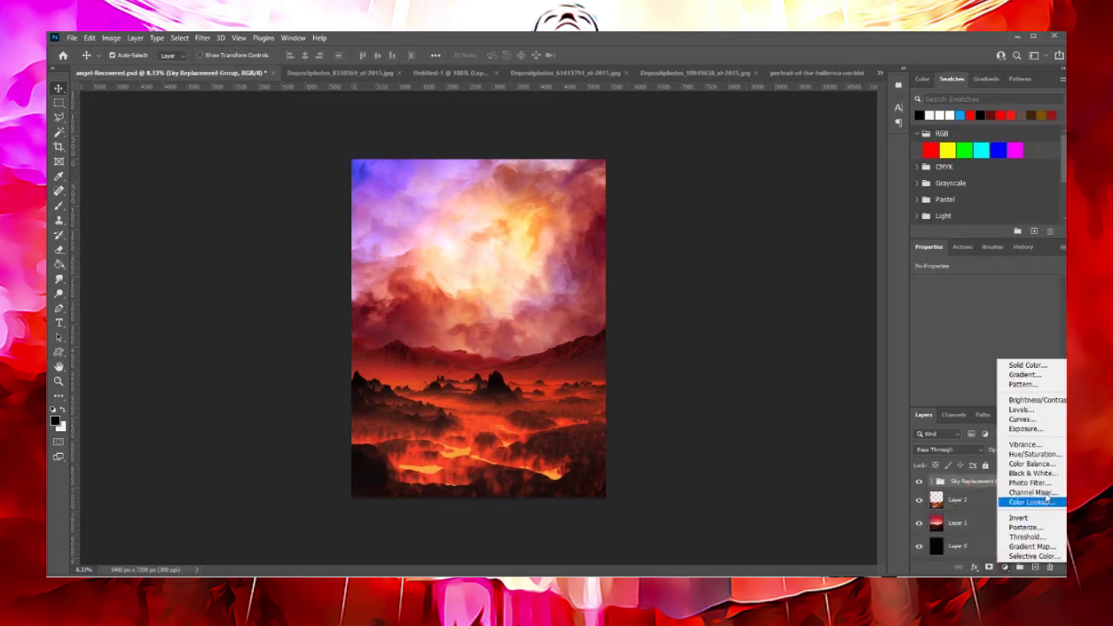
{"action": "left_click", "coordinate": [1020, 454]}
{"action": "left_click_drag", "start_coordinate": [1015, 350], "coordinate": [1007, 350]}
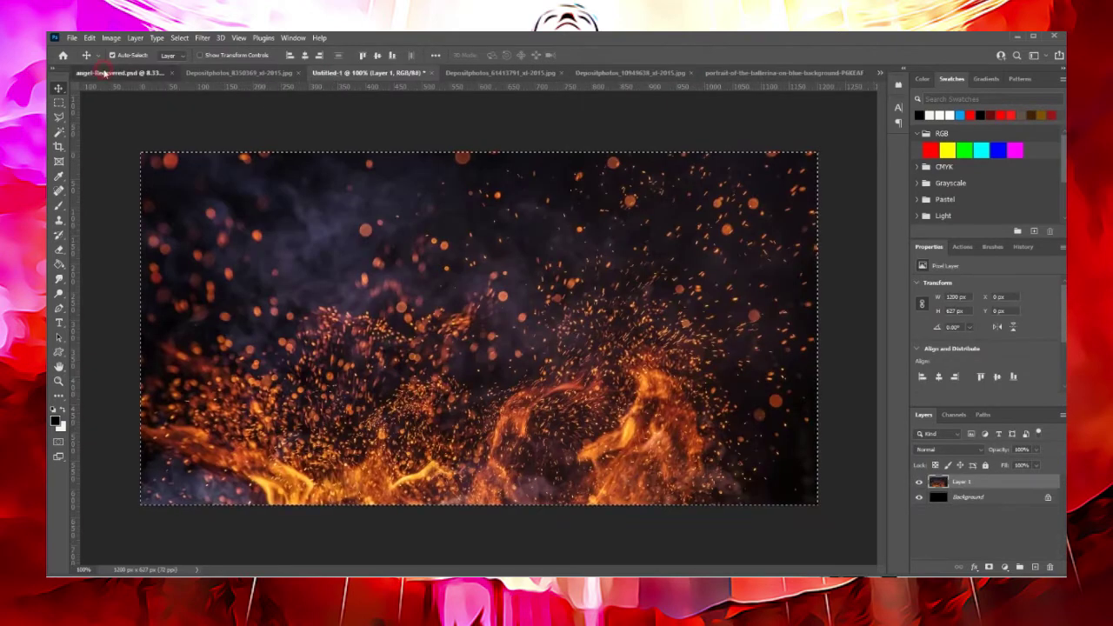
- Paste the ember sparks image as a new layer above the lava layer
{"action": "left_click", "coordinate": [957, 524]}
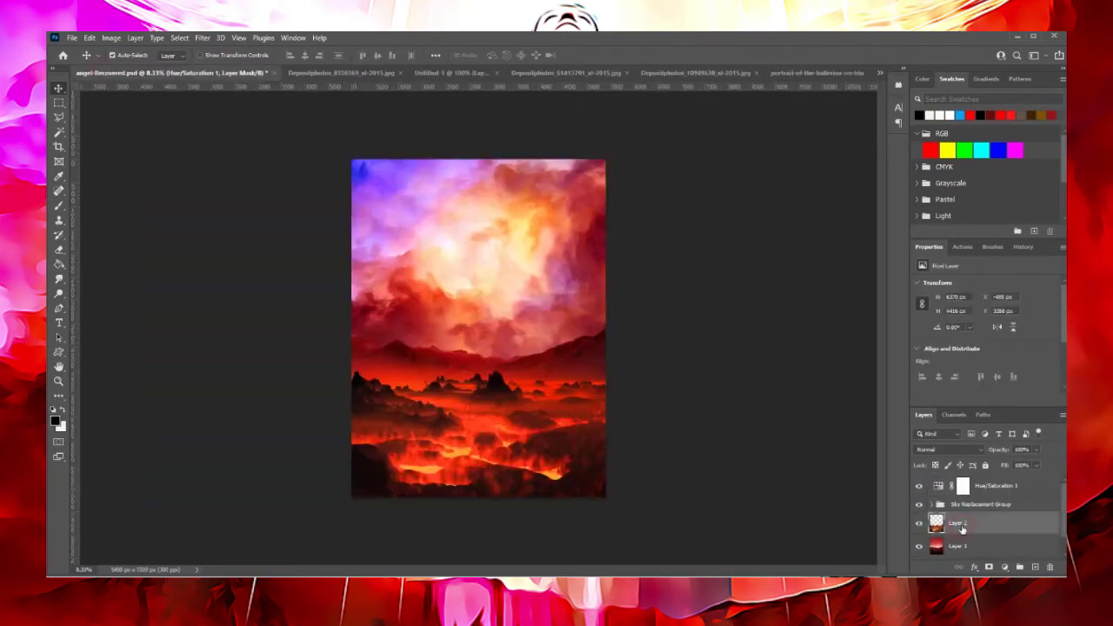
{"action": "key", "text": "ctrl+v"}
{"action": "key", "text": "ctrl+t"}
- Stretch the ember sparks over the lower canvas and blend them in Screen mode
{"action": "left_click_drag", "start_coordinate": [485, 422], "coordinate": [487, 495]}
{"action": "left_click_drag", "start_coordinate": [604, 448], "coordinate": [628, 450]}
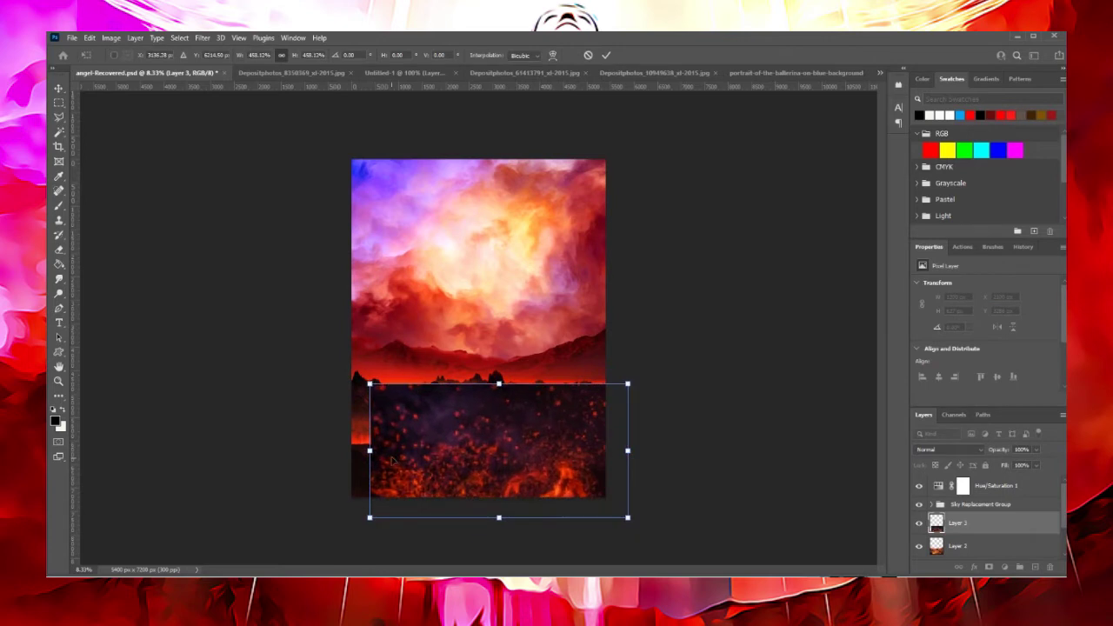
{"action": "key", "text": "Return"}
{"action": "left_click", "coordinate": [948, 450]}
{"action": "left_click", "coordinate": [943, 398]}
{"action": "key", "text": "e"}
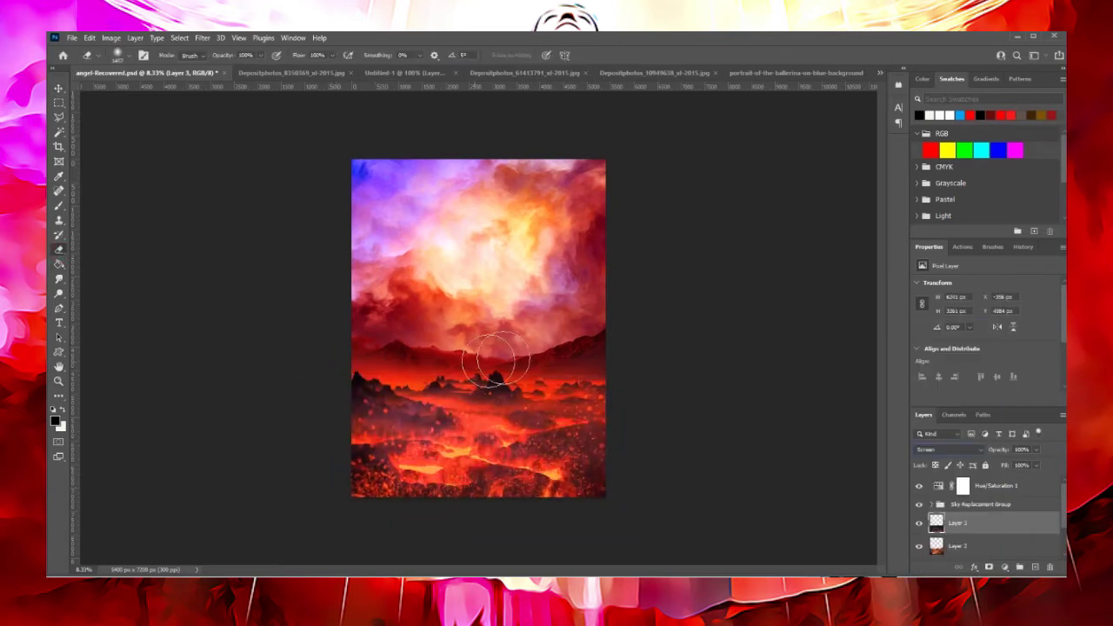
{"action": "left_click", "coordinate": [936, 449]}
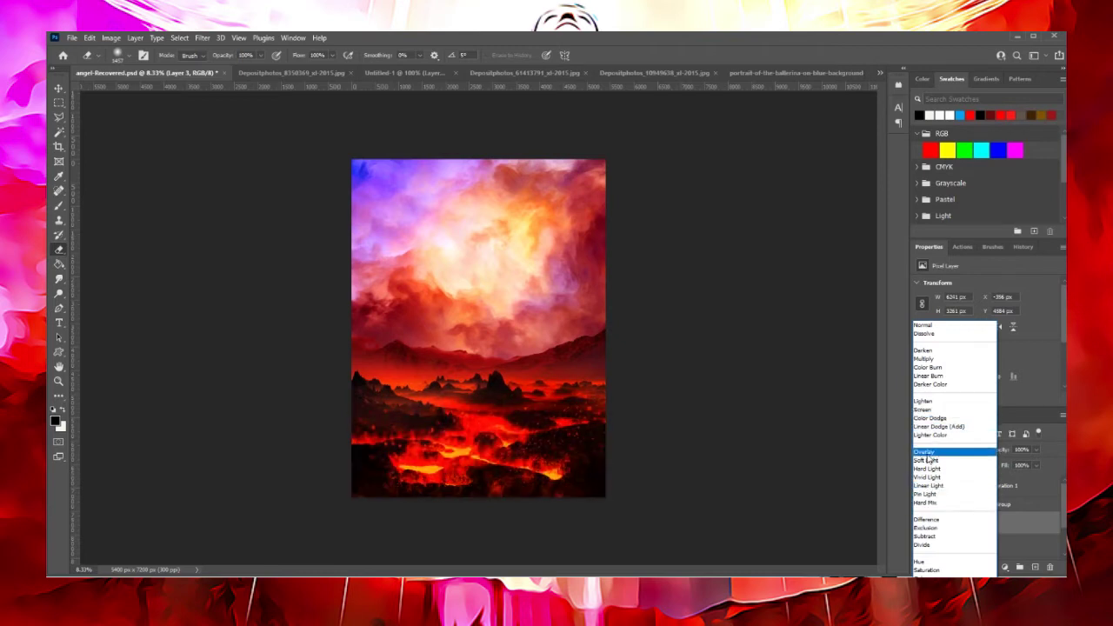
{"action": "left_click", "coordinate": [922, 409]}
{"action": "key", "text": "v"}
{"action": "left_click", "coordinate": [931, 505]}
- Nudge the sparks layer up about 15 px and bring up the light-rays photo
{"action": "left_click", "coordinate": [993, 529]}
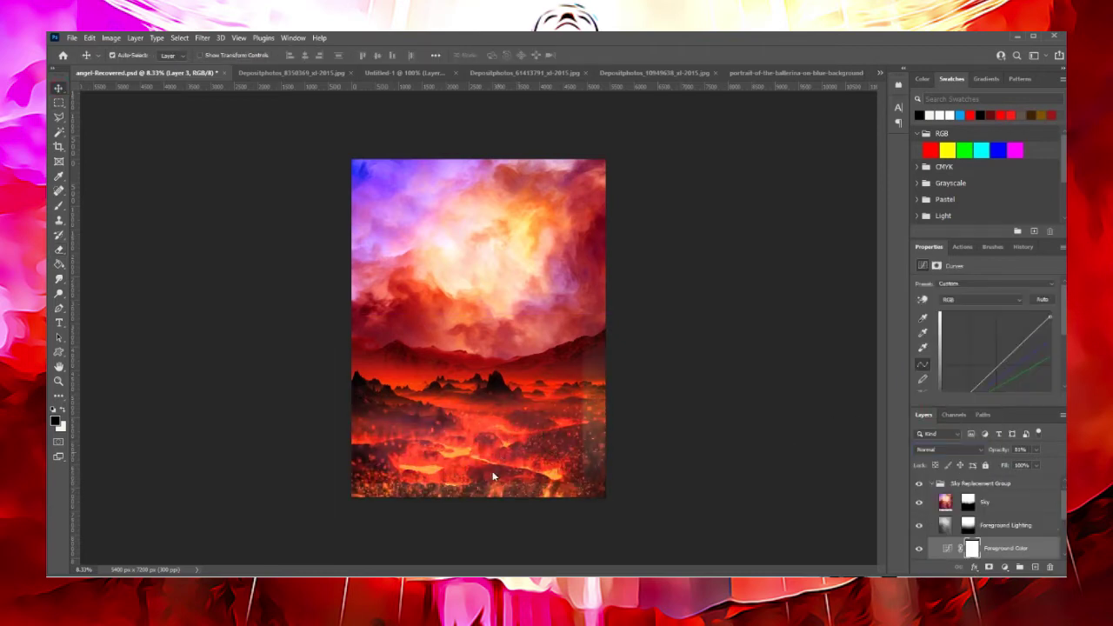
{"action": "scroll", "coordinate": [992, 537], "scroll_direction": "down", "scroll_amount": 2}
{"action": "left_click", "coordinate": [984, 513]}
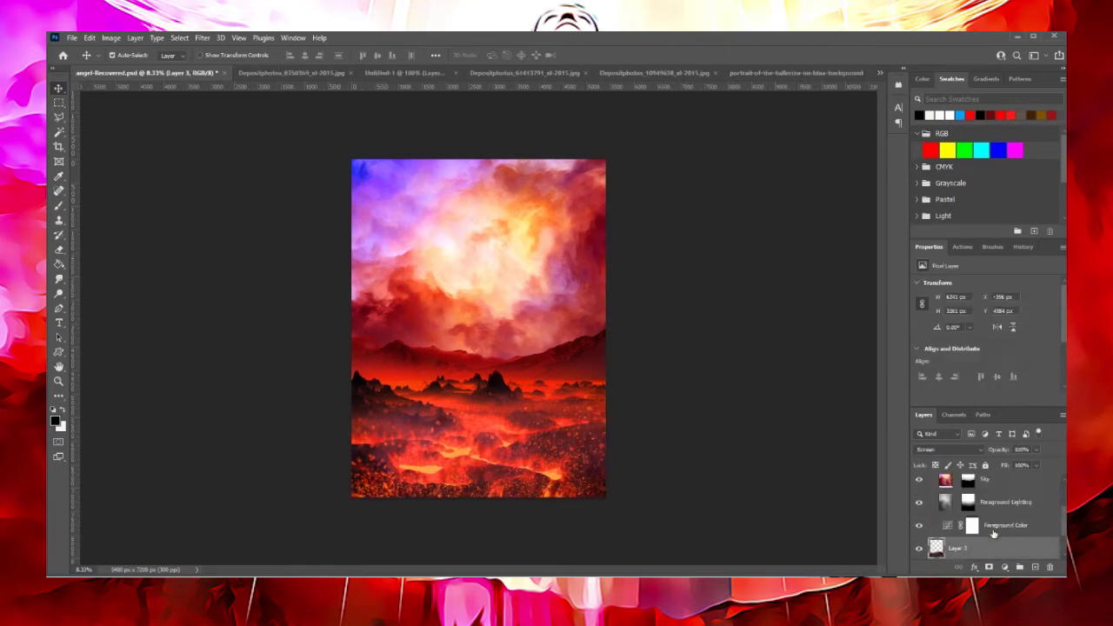
{"action": "key", "text": "ctrl+t"}
{"action": "left_click_drag", "start_coordinate": [523, 440], "coordinate": [527, 428]}
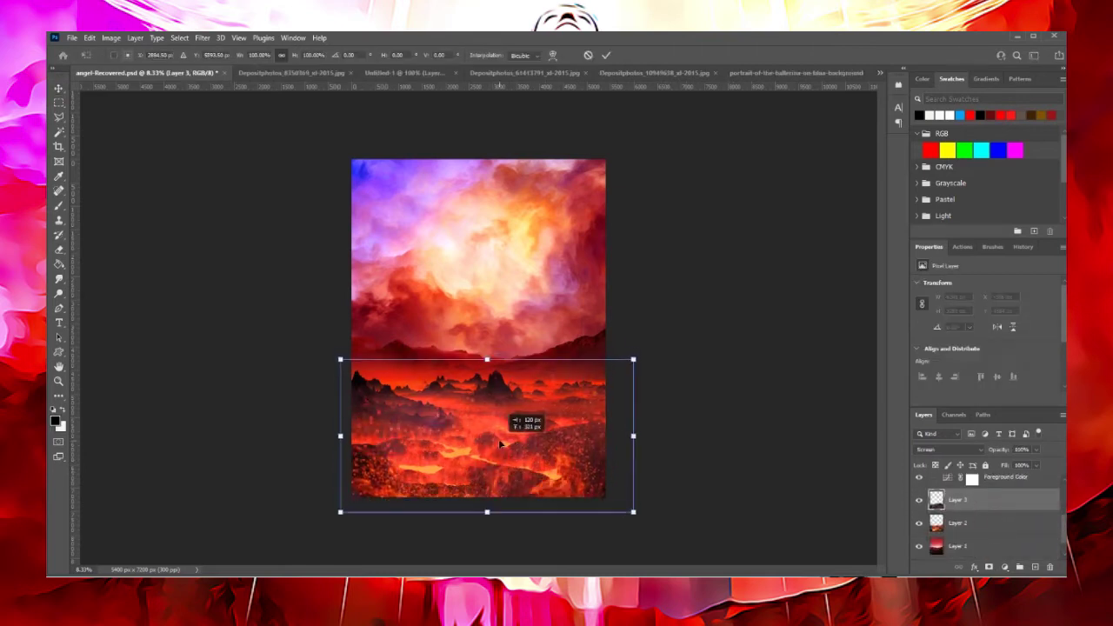
{"action": "key", "text": "Return"}
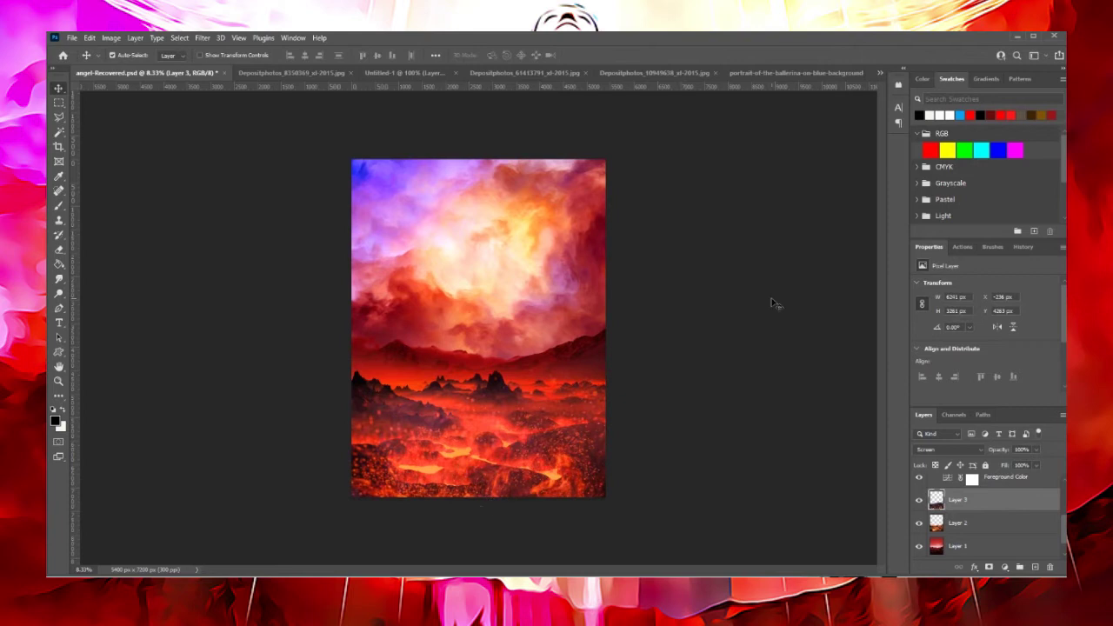
{"action": "left_click", "coordinate": [400, 72]}
{"action": "left_click", "coordinate": [413, 72]}
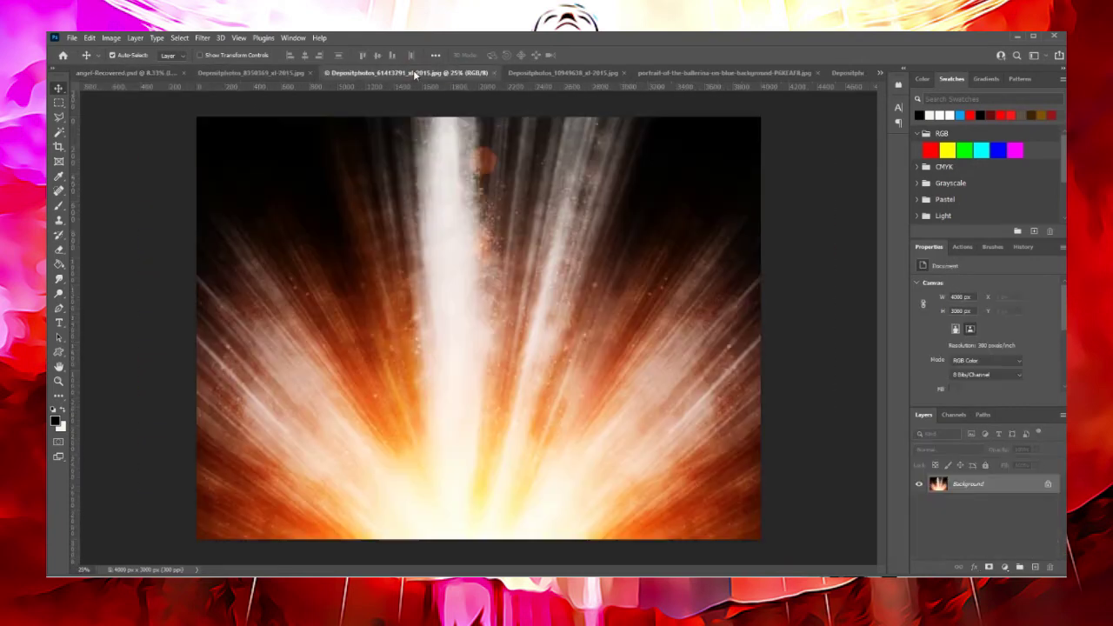
- Copy the light-rays image into the composition, flipped vertically and set to Screen
{"action": "key", "text": "ctrl+a"}
{"action": "key", "text": "ctrl+c"}
{"action": "key", "text": "ctrl+w"}
{"action": "key", "text": "ctrl+v"}
{"action": "left_click", "coordinate": [89, 38]}
{"action": "left_click", "coordinate": [258, 477]}
{"action": "left_click", "coordinate": [949, 449]}
{"action": "left_click", "coordinate": [922, 409]}
- Move the rays down to the horizon, erase their lower edge, and set 67% opacity
{"action": "left_click_drag", "start_coordinate": [487, 134], "coordinate": [512, 228]}
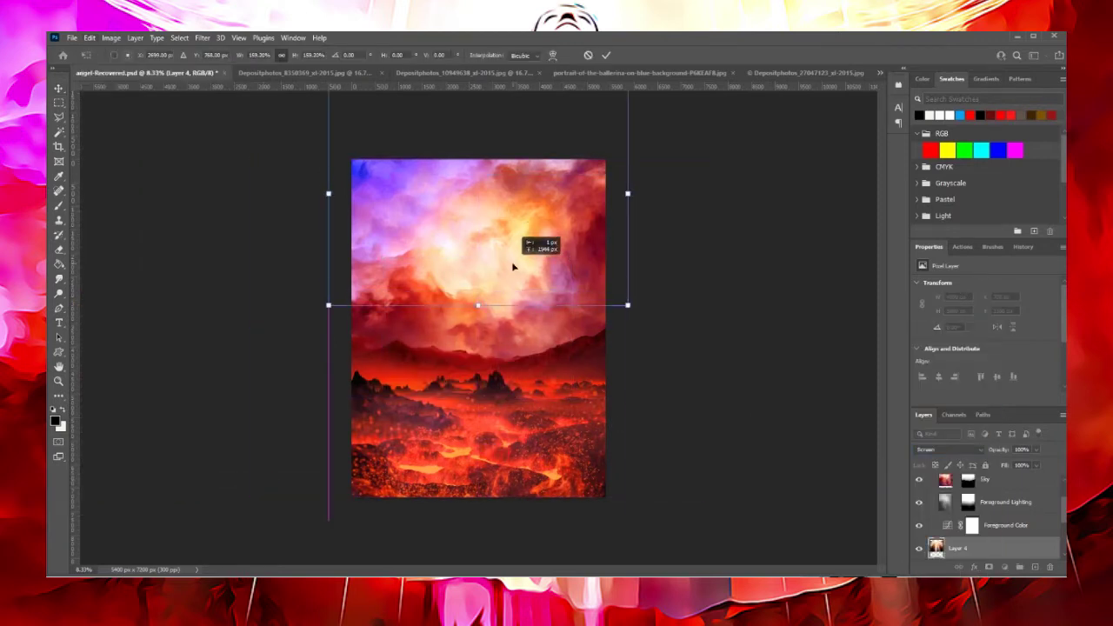
{"action": "left_click_drag", "start_coordinate": [992, 465], "coordinate": [992, 475]}
{"action": "left_click_drag", "start_coordinate": [432, 246], "coordinate": [479, 261]}
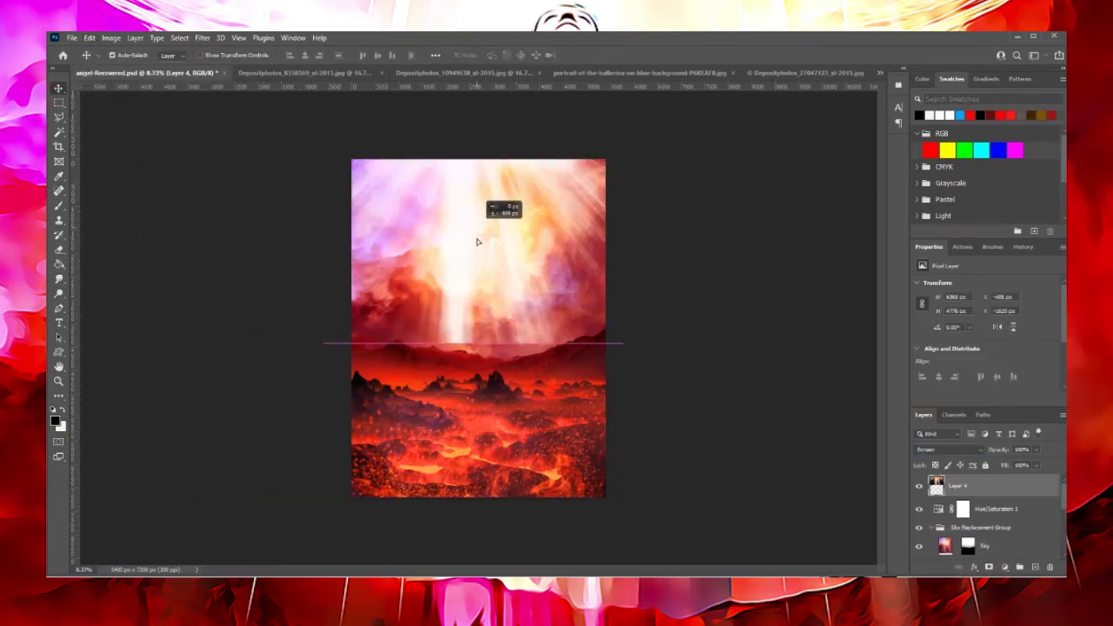
{"action": "left_click", "coordinate": [59, 249]}
{"action": "left_click_drag", "start_coordinate": [373, 323], "coordinate": [611, 306]}
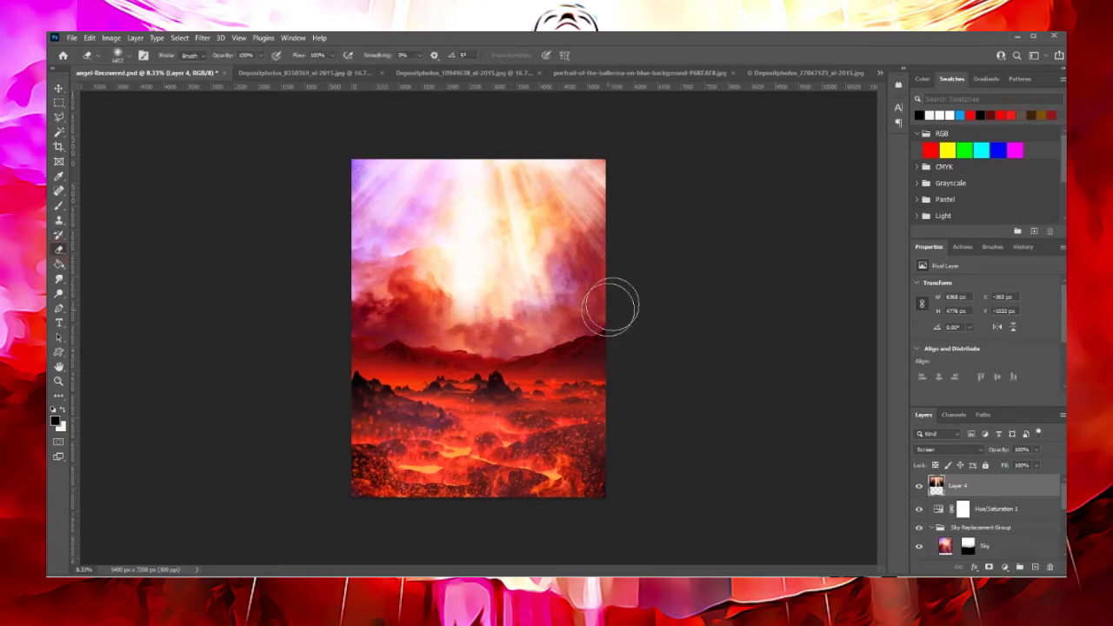
{"action": "left_click_drag", "start_coordinate": [1035, 451], "coordinate": [1021, 465]}
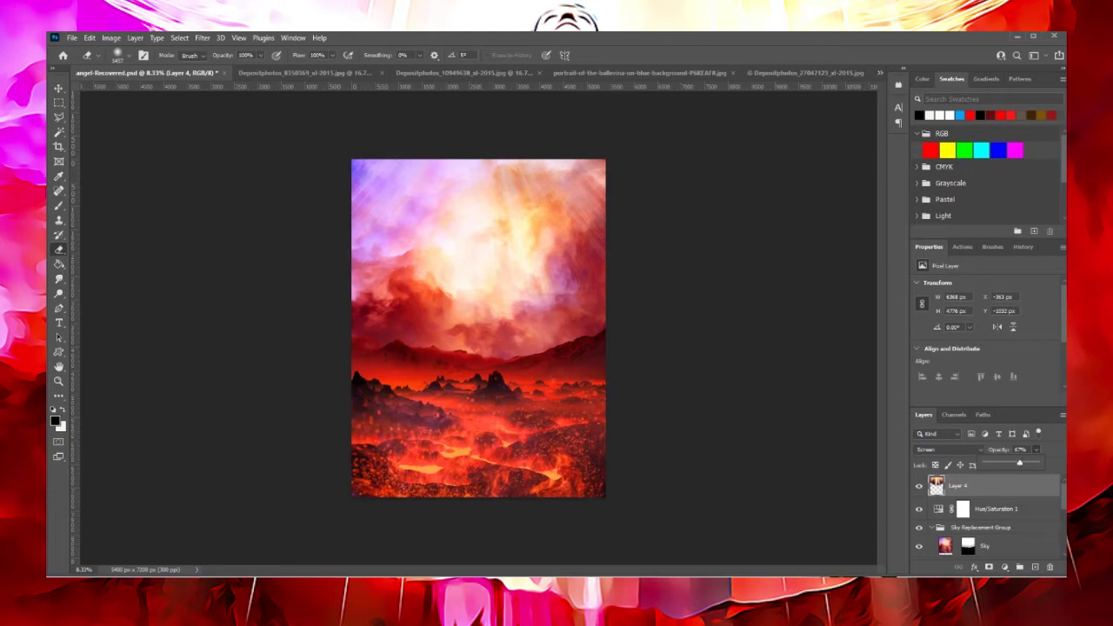
- Bring up the ballerina photo with the Quick Selection tool active
{"action": "left_click", "coordinate": [461, 72]}
{"action": "left_click", "coordinate": [667, 74]}
{"action": "left_click", "coordinate": [59, 132]}
{"action": "right_click", "coordinate": [61, 138]}
{"action": "left_click", "coordinate": [100, 144]}
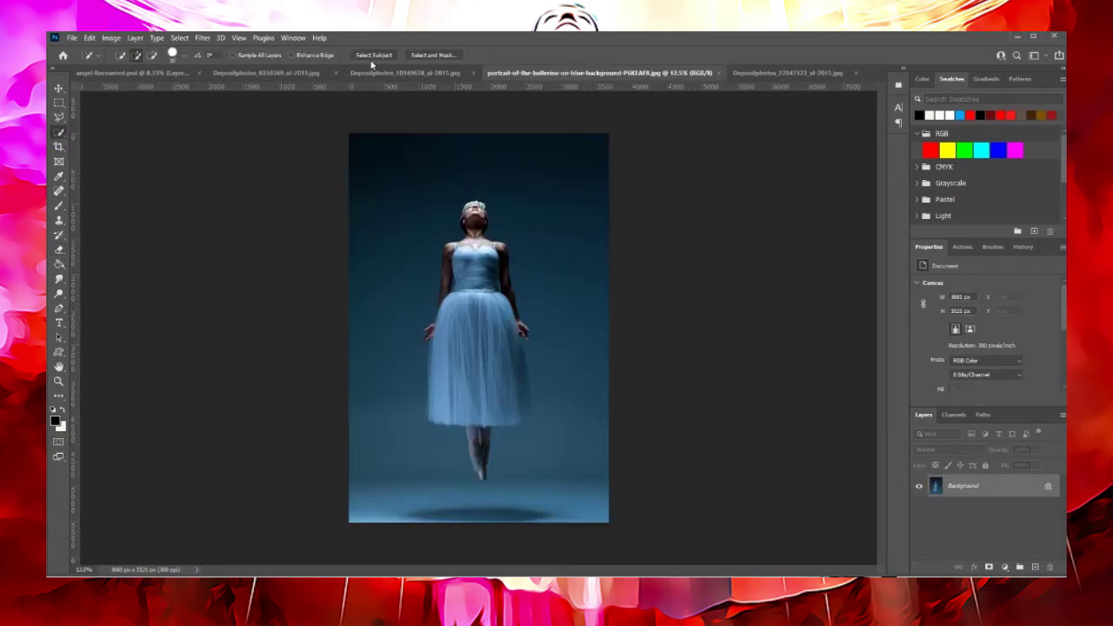
- Select the ballerina with Select Subject and paste her into the lava scene in Hard Light
{"action": "left_click", "coordinate": [373, 54]}
{"action": "left_click", "coordinate": [130, 73]}
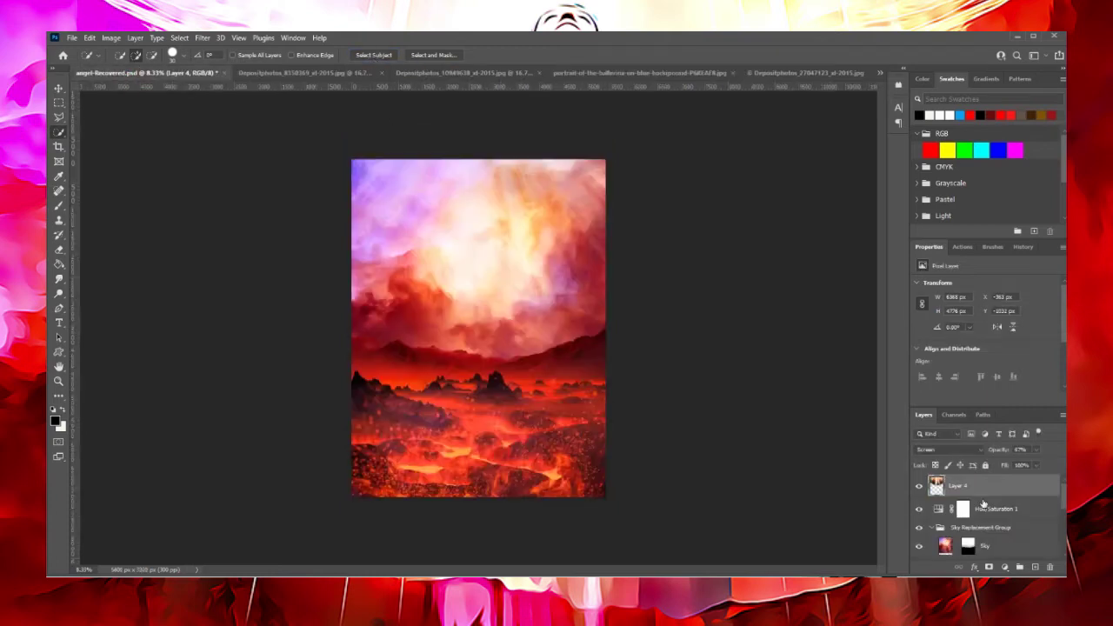
{"action": "key", "text": "ctrl+v"}
{"action": "left_click", "coordinate": [948, 449]}
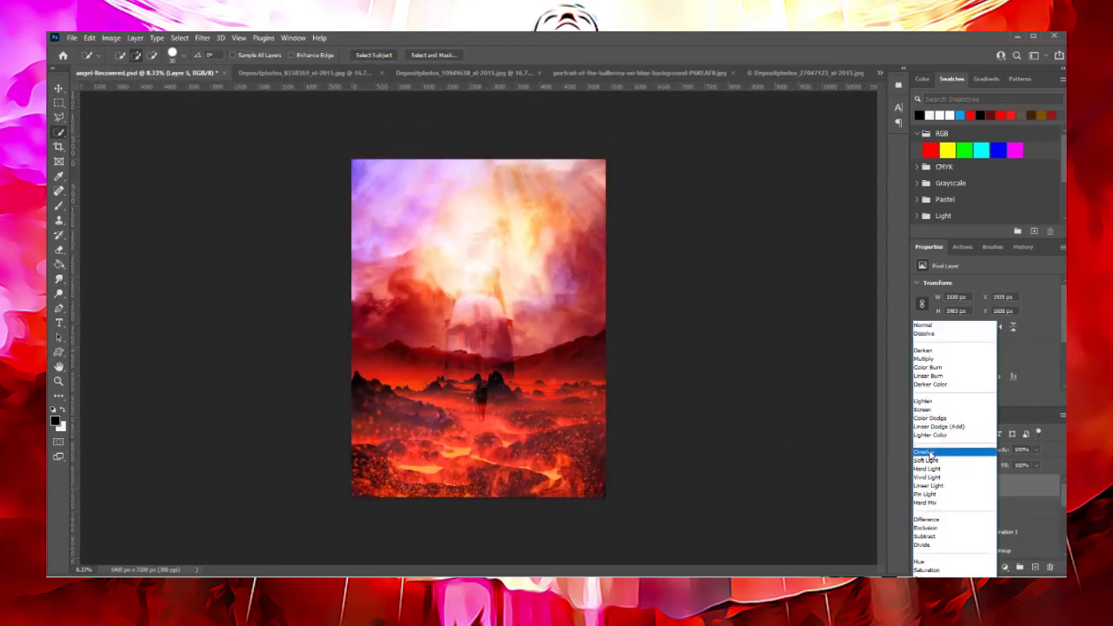
{"action": "left_click", "coordinate": [948, 461]}
- Lower the ballerina layer's saturation with Hue/Saturation
{"action": "left_click", "coordinate": [111, 37]}
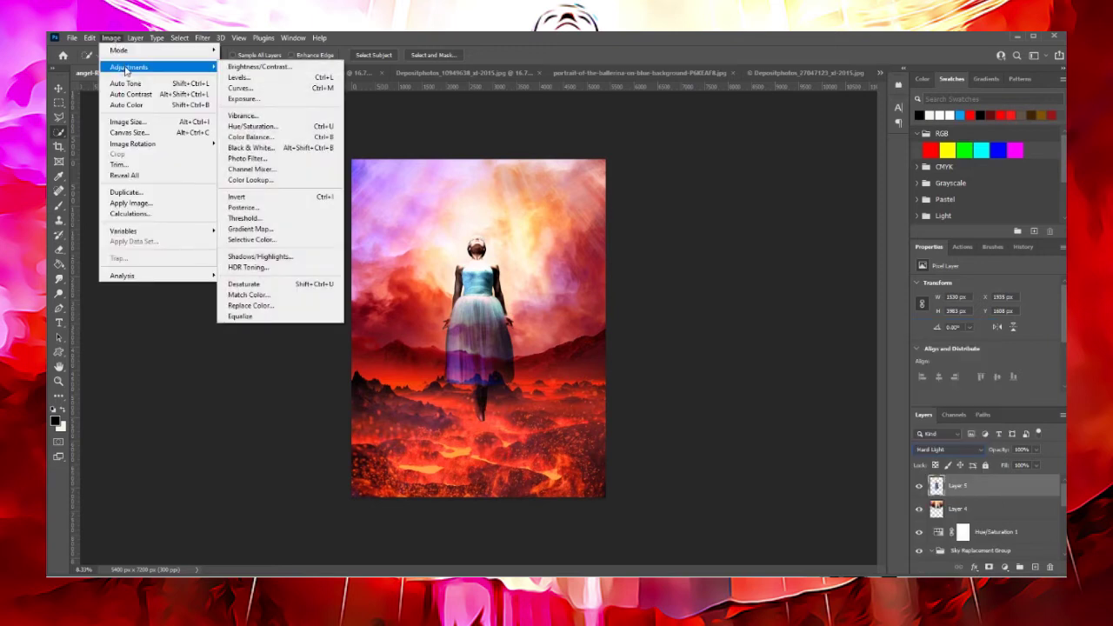
{"action": "left_click", "coordinate": [261, 124]}
{"action": "left_click_drag", "start_coordinate": [817, 241], "coordinate": [793, 243]}
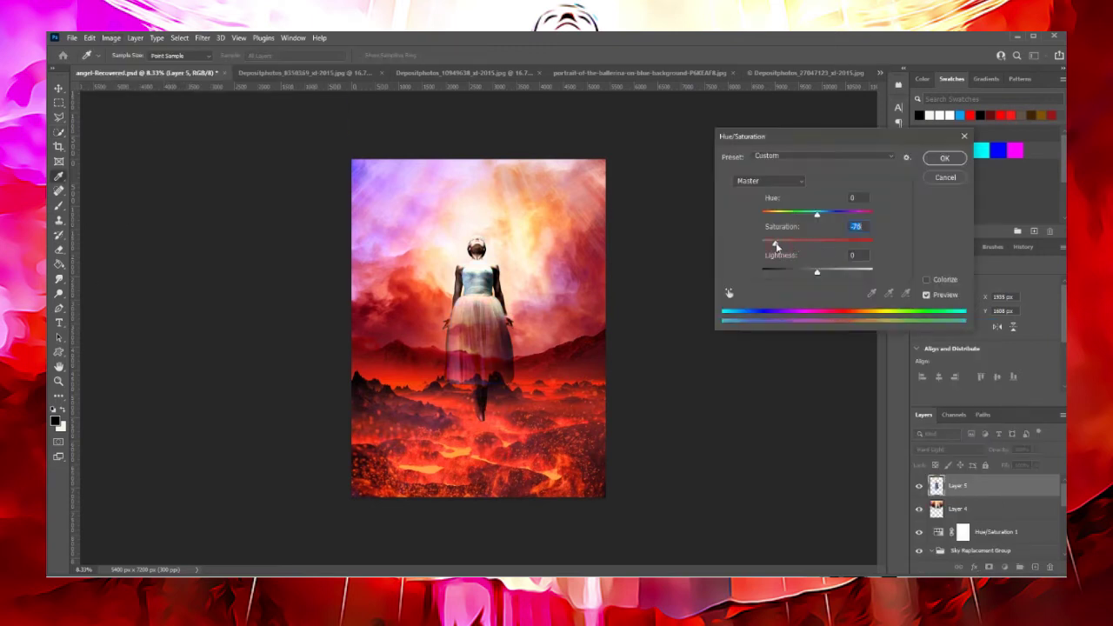
{"action": "key", "text": "Return"}
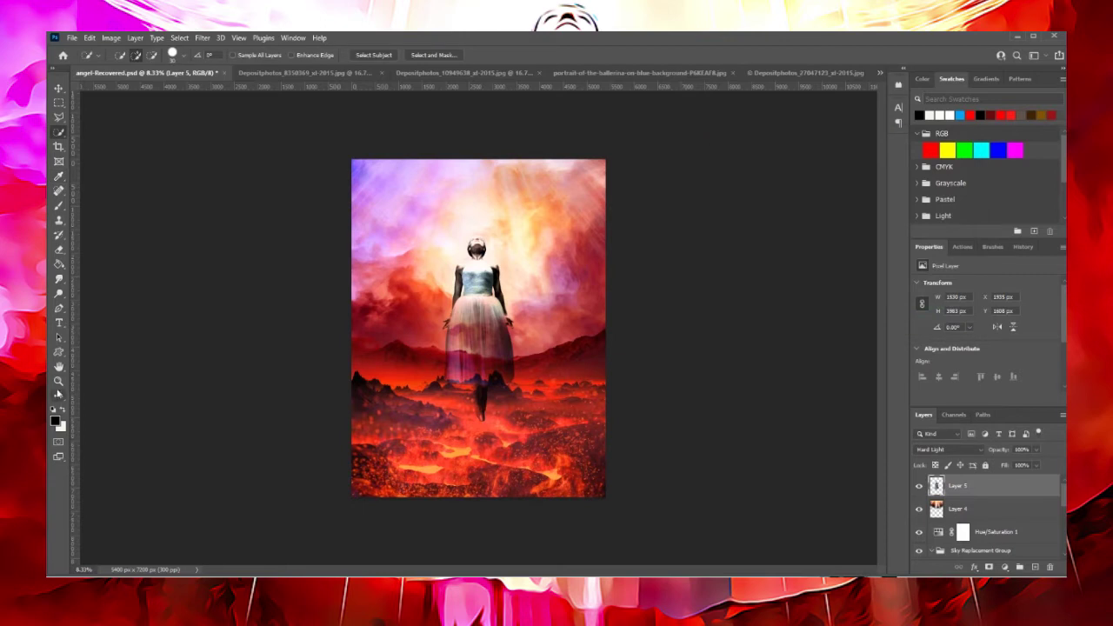
{"action": "key", "text": "z"}
{"action": "key", "text": "ctrl+plus"}
{"action": "key", "text": "ctrl+plus"}
{"action": "key", "text": "ctrl+plus"}
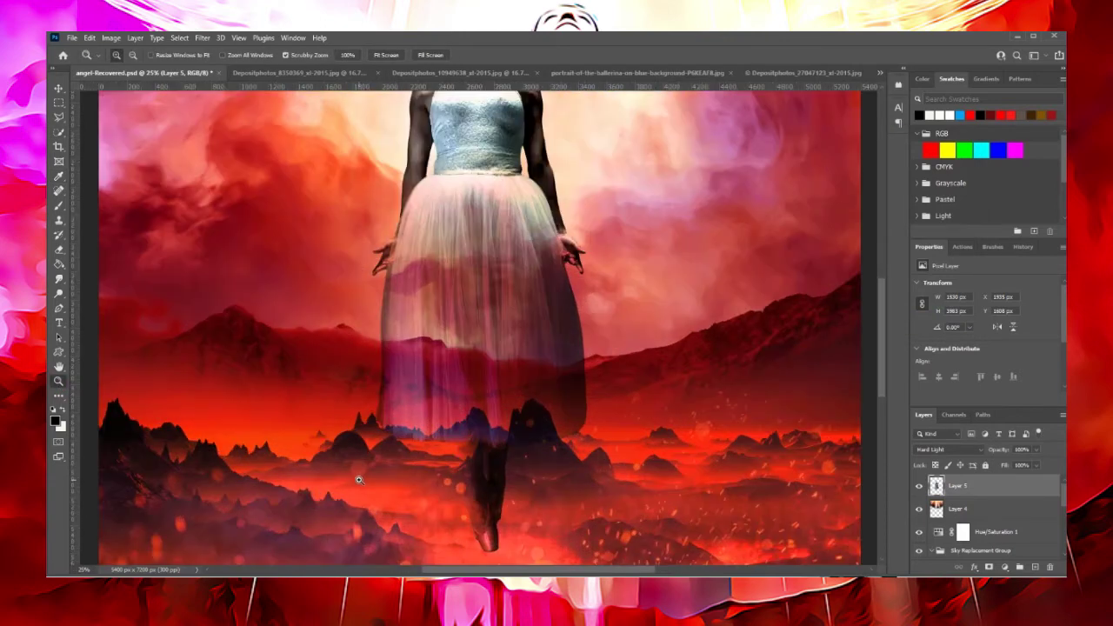
- Lasso the mountain peaks over the dress and delete that part of the ballerina
{"action": "scroll", "coordinate": [567, 365], "scroll_direction": "up", "scroll_amount": 3}
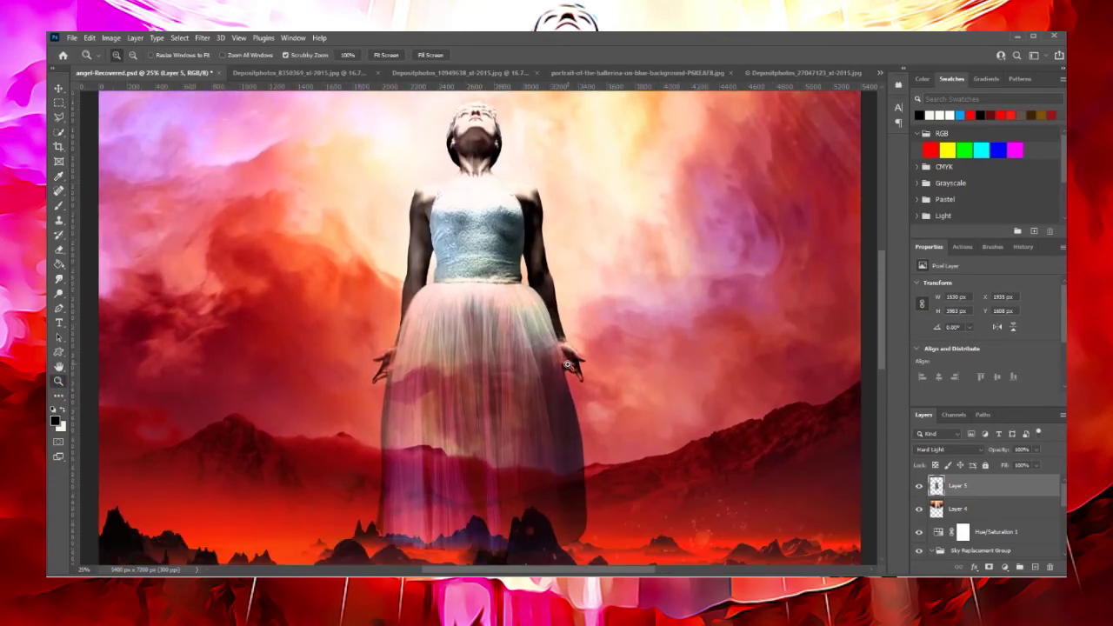
{"action": "scroll", "coordinate": [567, 365], "scroll_direction": "down", "scroll_amount": 2}
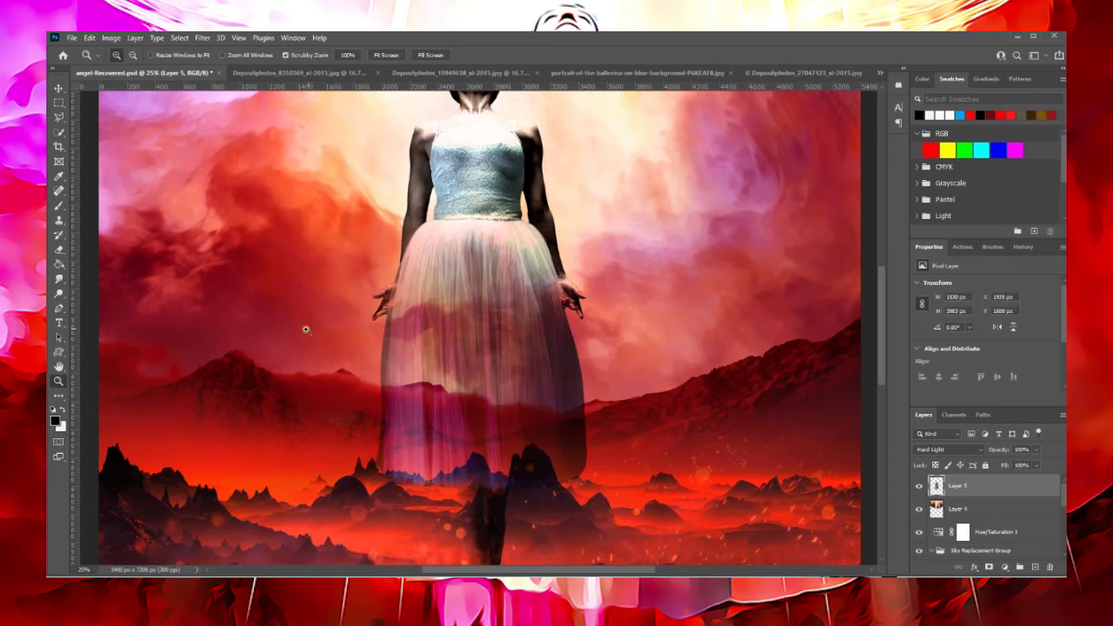
{"action": "left_click", "coordinate": [58, 118]}
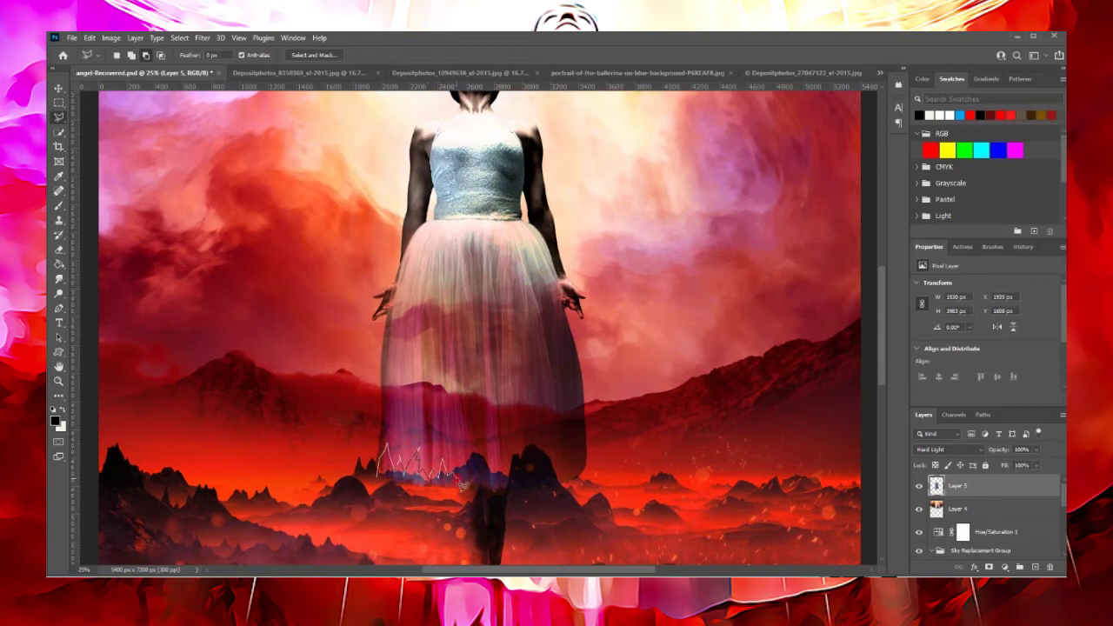
{"action": "left_click_drag", "start_coordinate": [384, 488], "coordinate": [375, 496]}
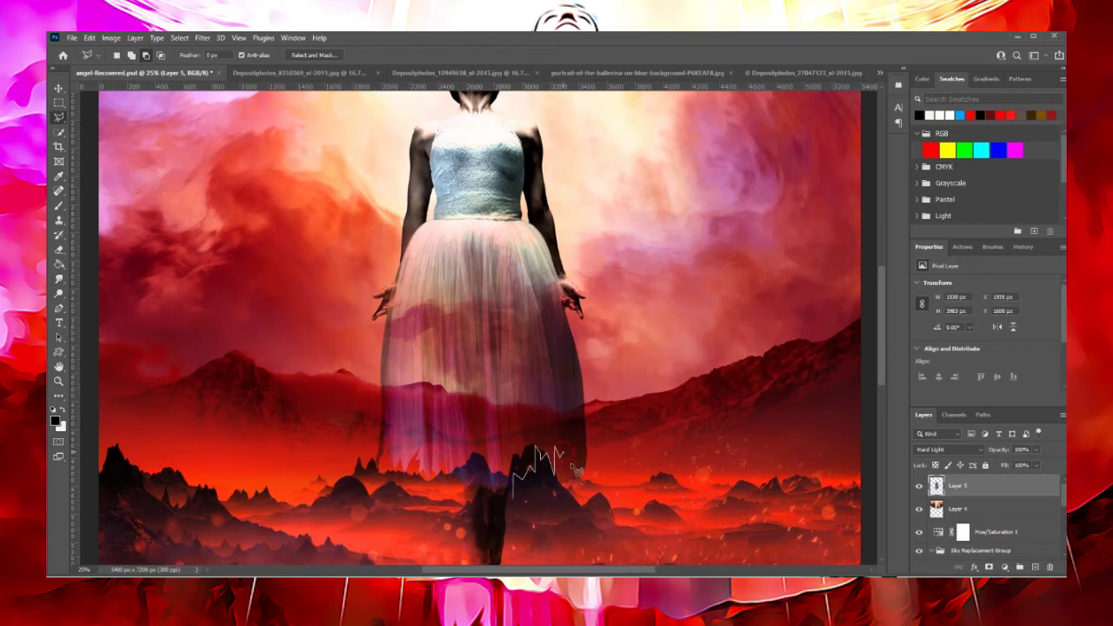
{"action": "left_click_drag", "start_coordinate": [521, 506], "coordinate": [515, 504]}
{"action": "key", "text": "Delete"}
{"action": "key", "text": "ctrl+d"}
{"action": "scroll", "coordinate": [587, 389], "scroll_direction": "down", "scroll_amount": 3}
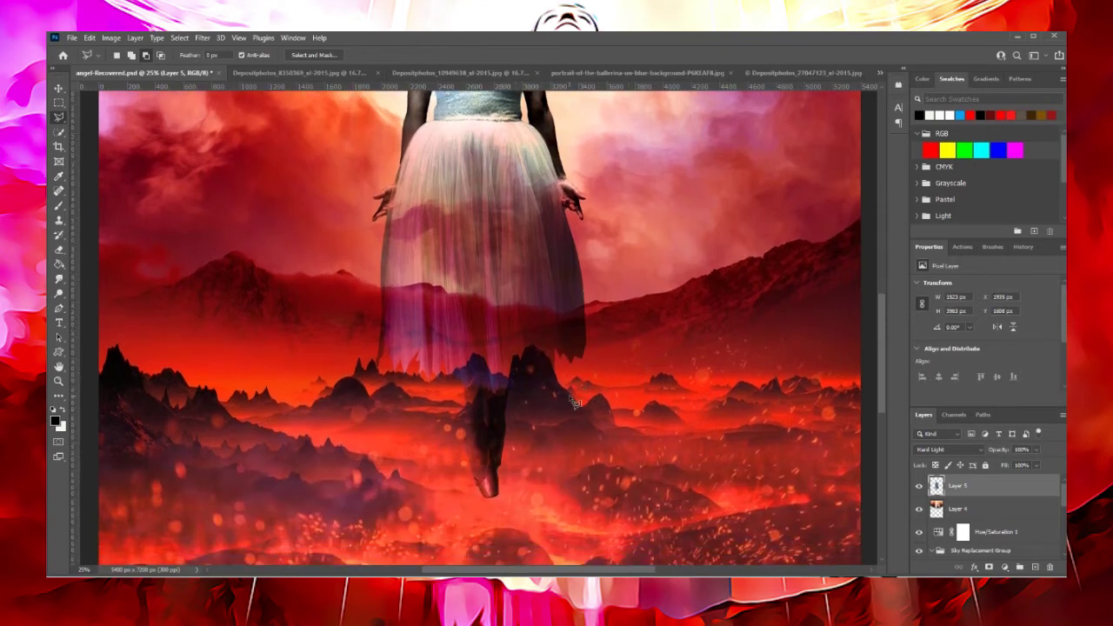
- Erase around the ballerina's feet so her lower legs fade into the lava
{"action": "key", "text": "e"}
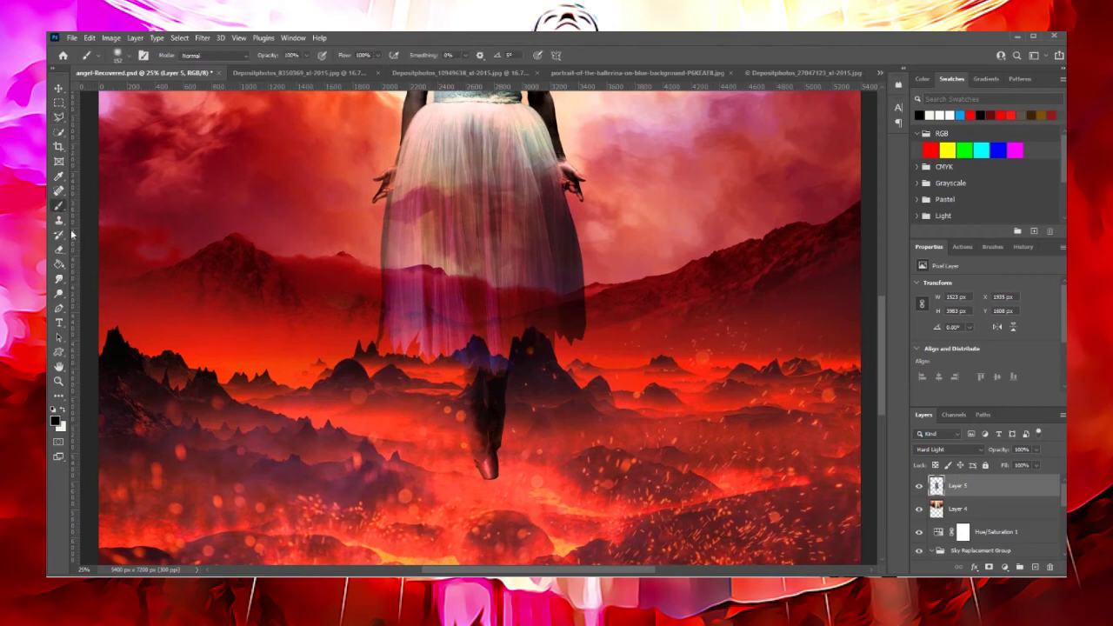
{"action": "left_click", "coordinate": [122, 55]}
{"action": "left_click", "coordinate": [502, 474]}
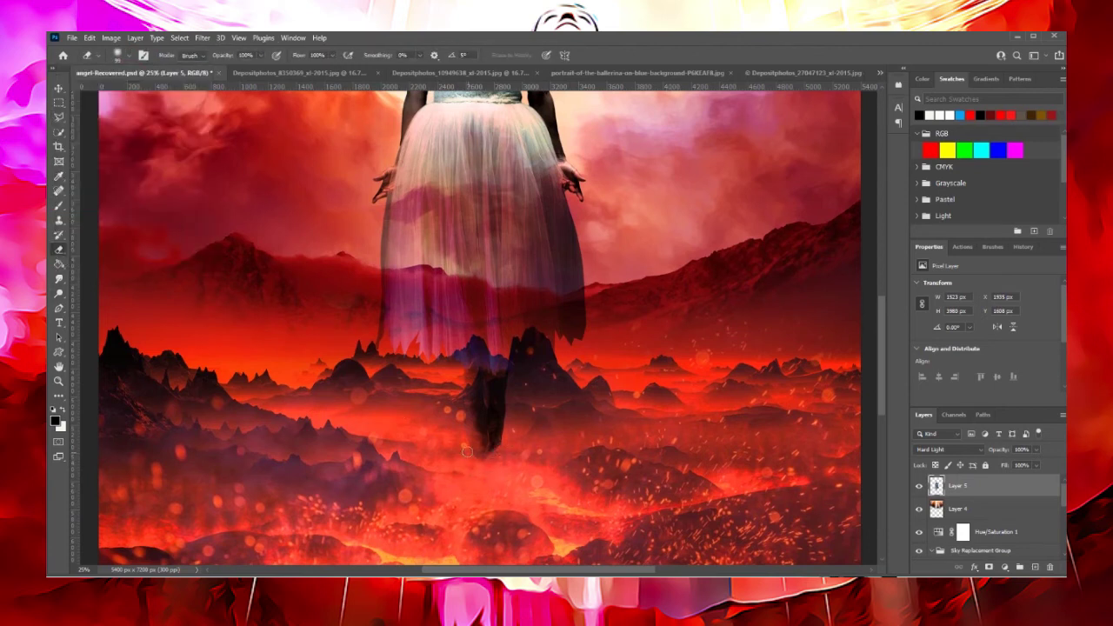
{"action": "scroll", "coordinate": [478, 331], "scroll_direction": "up", "scroll_amount": 3}
{"action": "scroll", "coordinate": [479, 331], "scroll_direction": "up", "scroll_amount": 3}
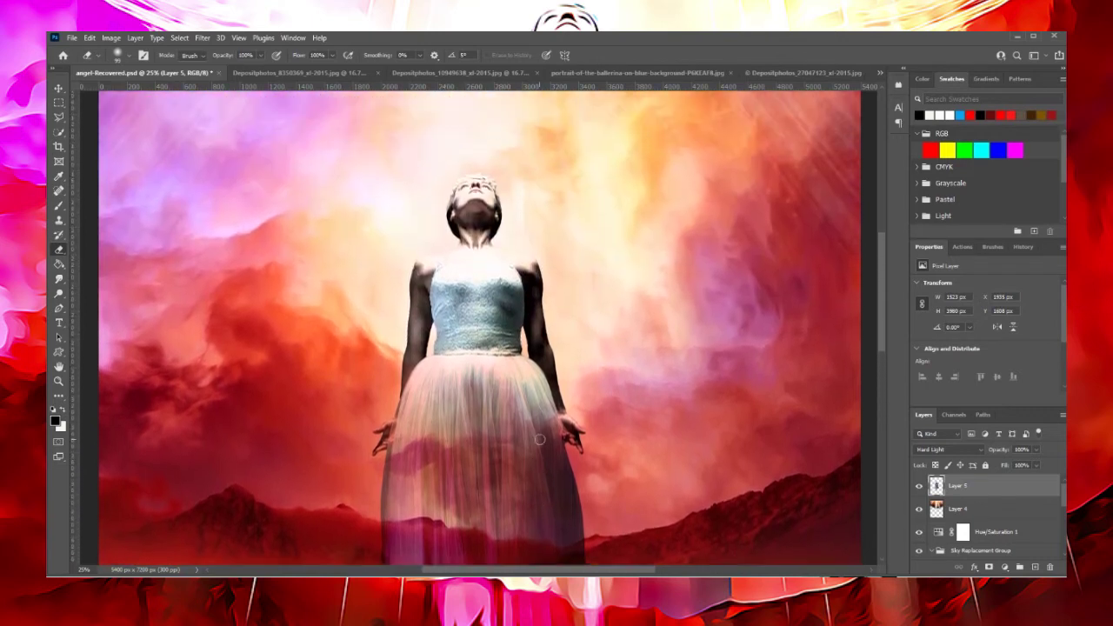
{"action": "scroll", "coordinate": [478, 331], "scroll_direction": "up", "scroll_amount": 1}
{"action": "left_click", "coordinate": [202, 38]}
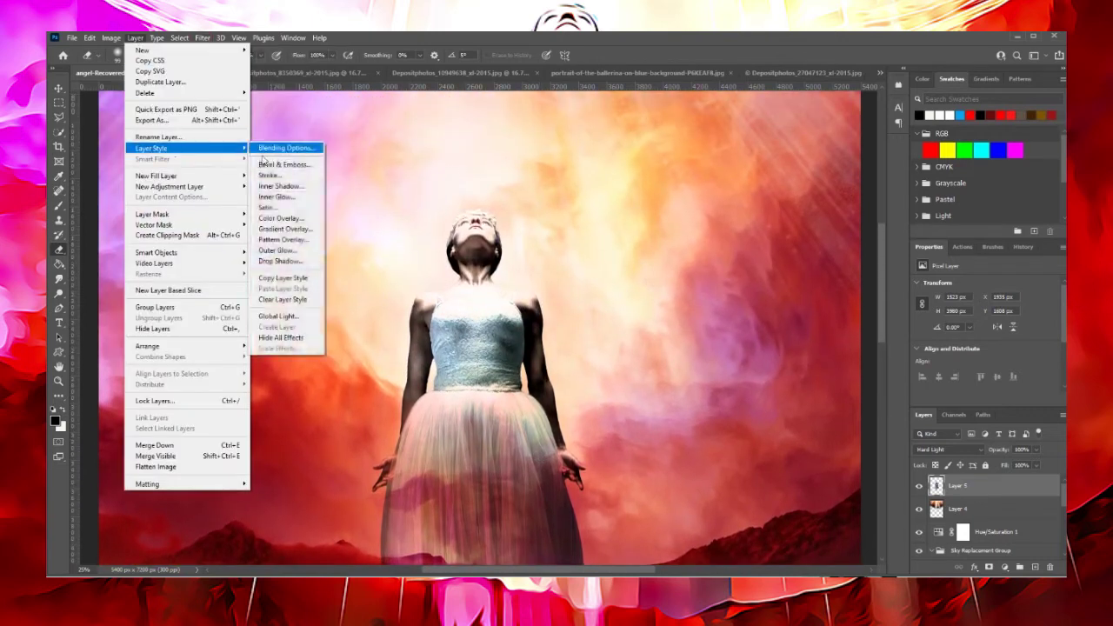
- Add a faint white Color Overlay effect in Overlay mode to the ballerina layer
{"action": "left_click", "coordinate": [289, 218]}
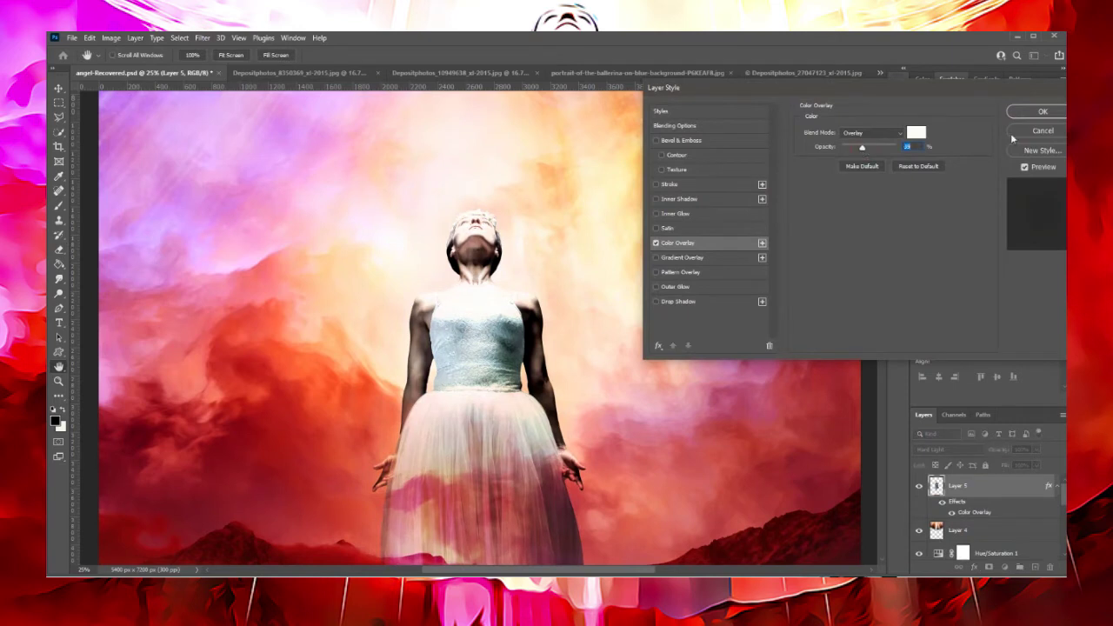
{"action": "left_click", "coordinate": [1043, 111]}
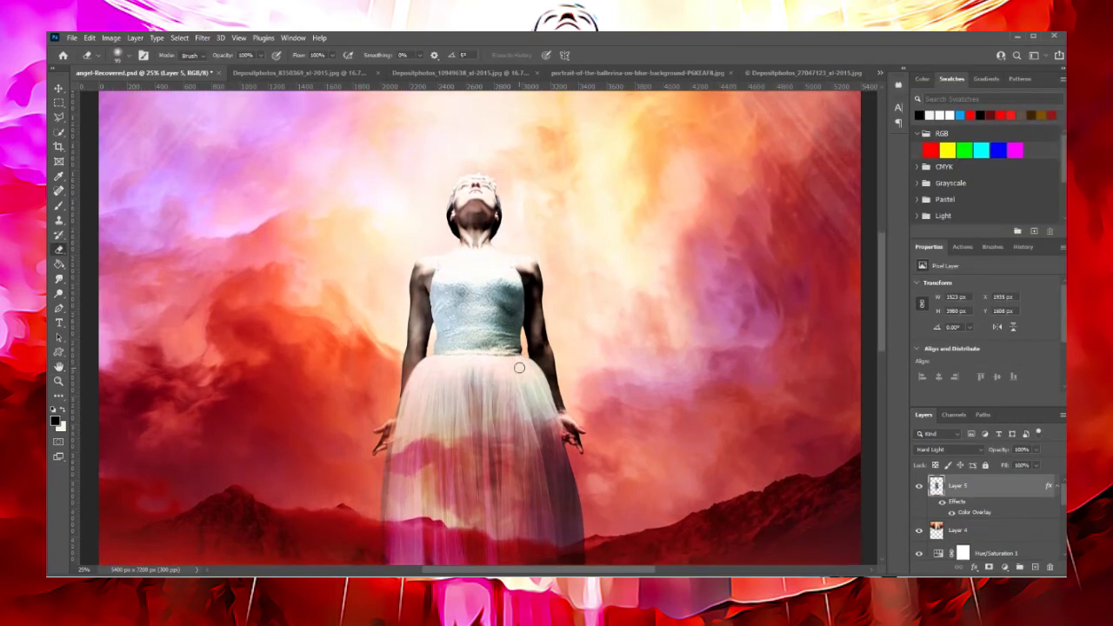
{"action": "scroll", "coordinate": [515, 372], "scroll_direction": "down", "scroll_amount": 6}
{"action": "scroll", "coordinate": [515, 371], "scroll_direction": "down", "scroll_amount": 6}
{"action": "scroll", "coordinate": [515, 372], "scroll_direction": "up", "scroll_amount": 3}
{"action": "scroll", "coordinate": [515, 371], "scroll_direction": "up", "scroll_amount": 5}
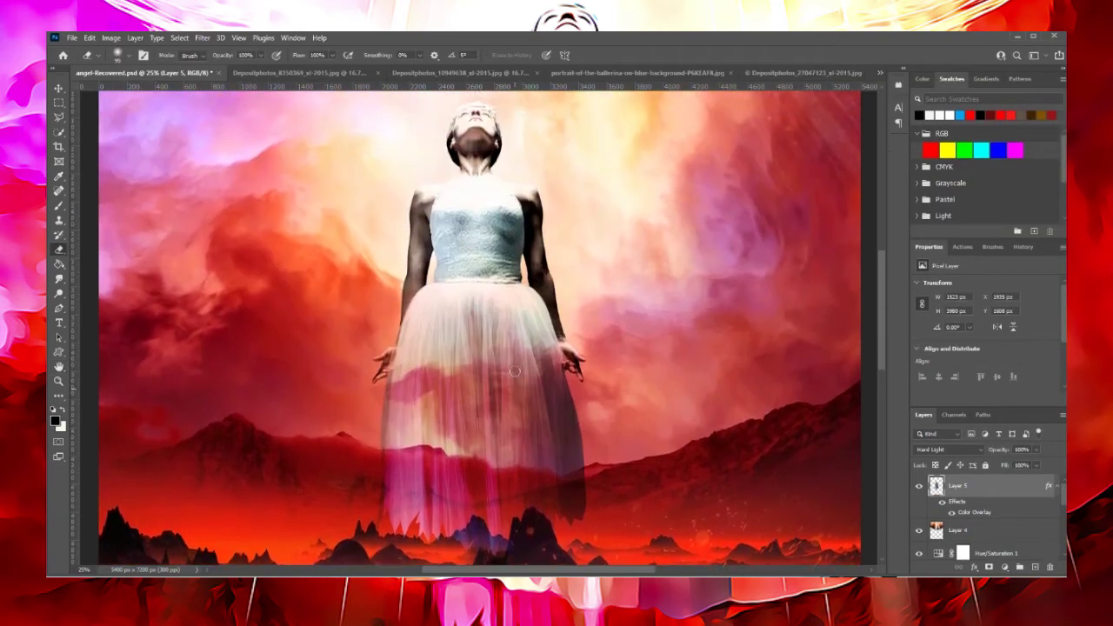
{"action": "scroll", "coordinate": [515, 371], "scroll_direction": "up", "scroll_amount": 5}
{"action": "key", "text": "ctrl+minus"}
{"action": "key", "text": "ctrl+minus"}
{"action": "key", "text": "ctrl+minus"}
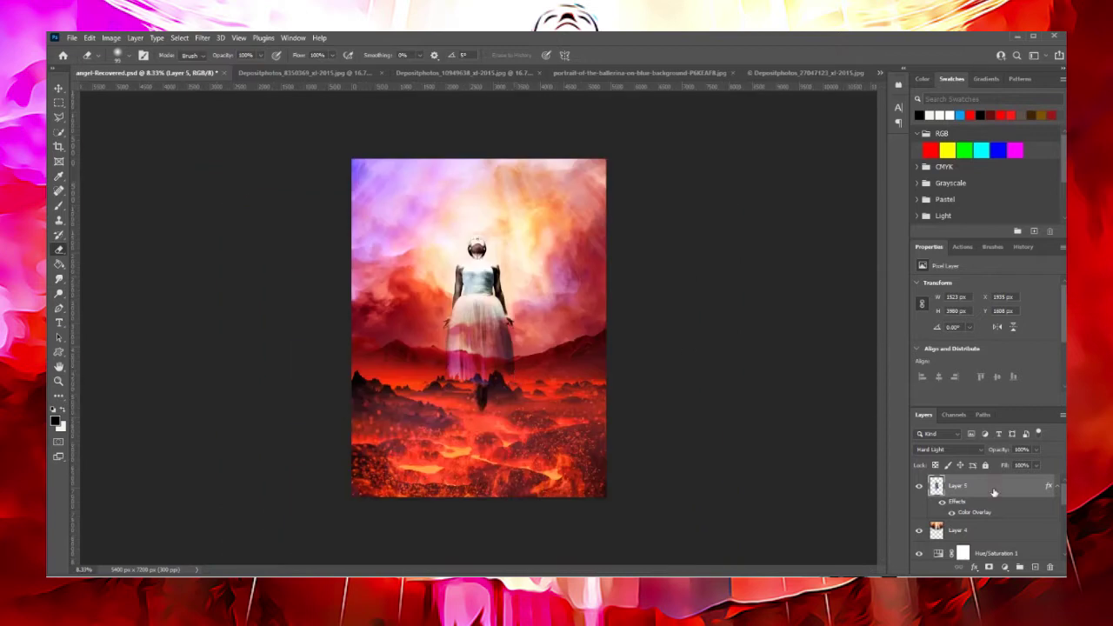
- Nudge the ballerina up slightly and paste the wings image into the composite
{"action": "key", "text": "v"}
{"action": "left_click_drag", "start_coordinate": [475, 320], "coordinate": [479, 303]}
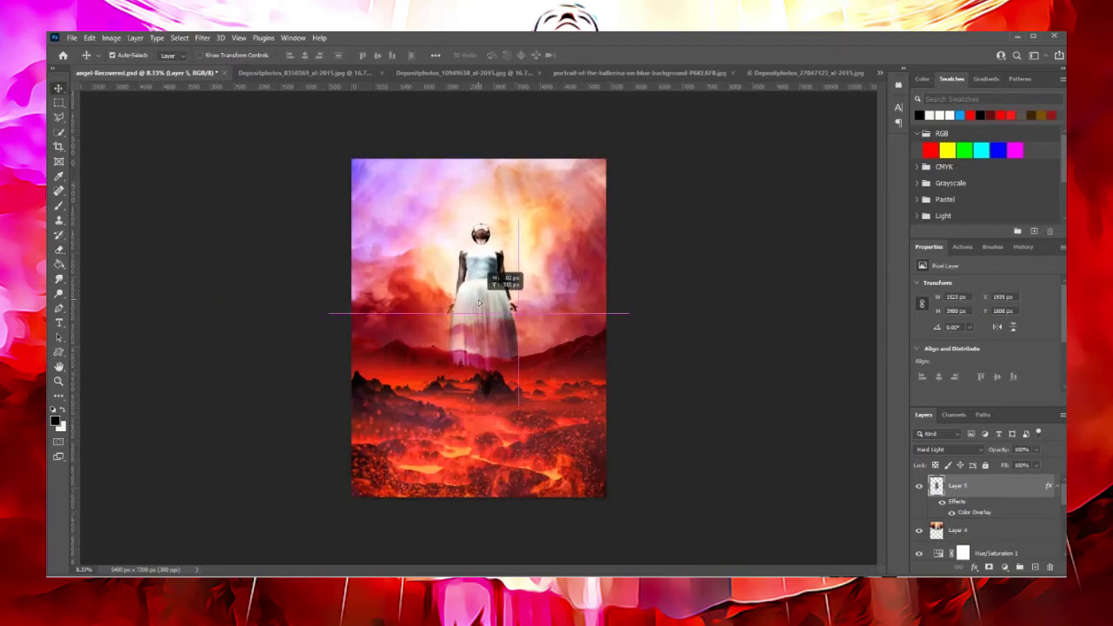
{"action": "left_click", "coordinate": [835, 73]}
{"action": "left_click", "coordinate": [520, 73]}
{"action": "key", "text": "ctrl+a"}
{"action": "key", "text": "ctrl+c"}
{"action": "left_click", "coordinate": [144, 74]}
{"action": "left_click", "coordinate": [957, 530]}
{"action": "key", "text": "ctrl+v"}
- Blend the wings in Screen mode, narrowed and placed behind the ballerina's shoulders
{"action": "left_click", "coordinate": [948, 450]}
{"action": "left_click", "coordinate": [940, 409]}
{"action": "key", "text": "ctrl+t"}
{"action": "left_click_drag", "start_coordinate": [535, 348], "coordinate": [536, 260]}
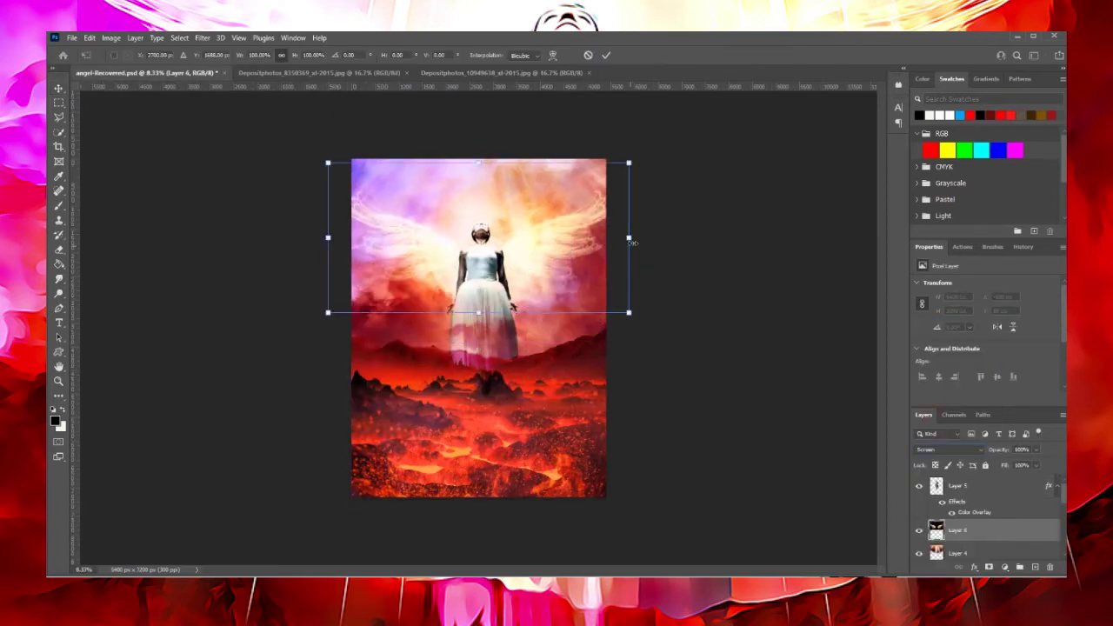
{"action": "left_click_drag", "start_coordinate": [629, 238], "coordinate": [606, 238]}
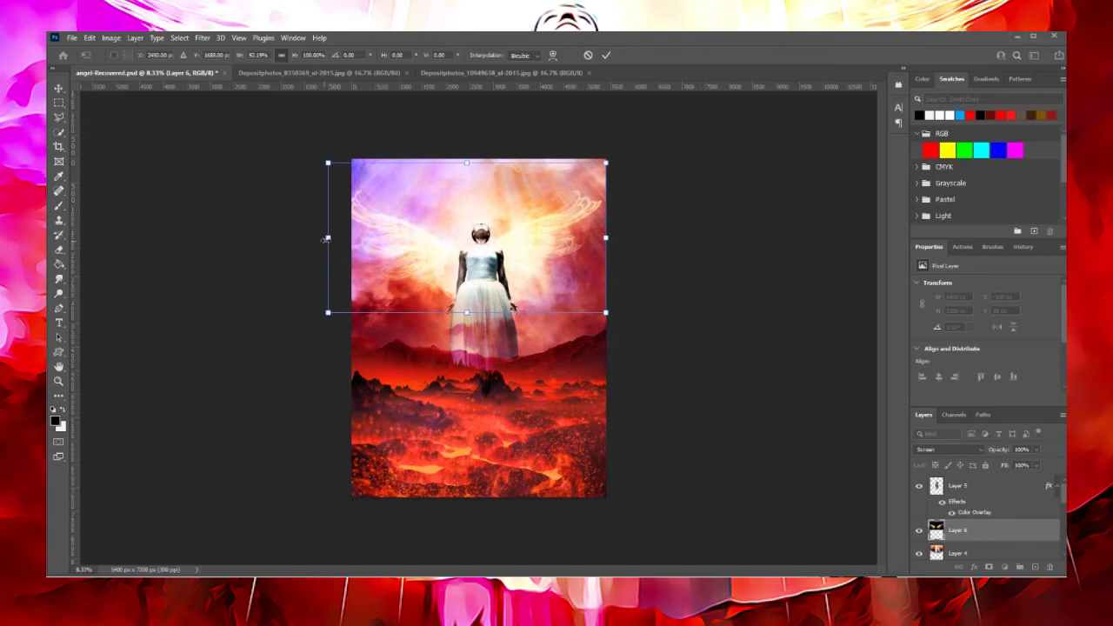
{"action": "left_click_drag", "start_coordinate": [328, 238], "coordinate": [350, 240]}
{"action": "key", "text": "Return"}
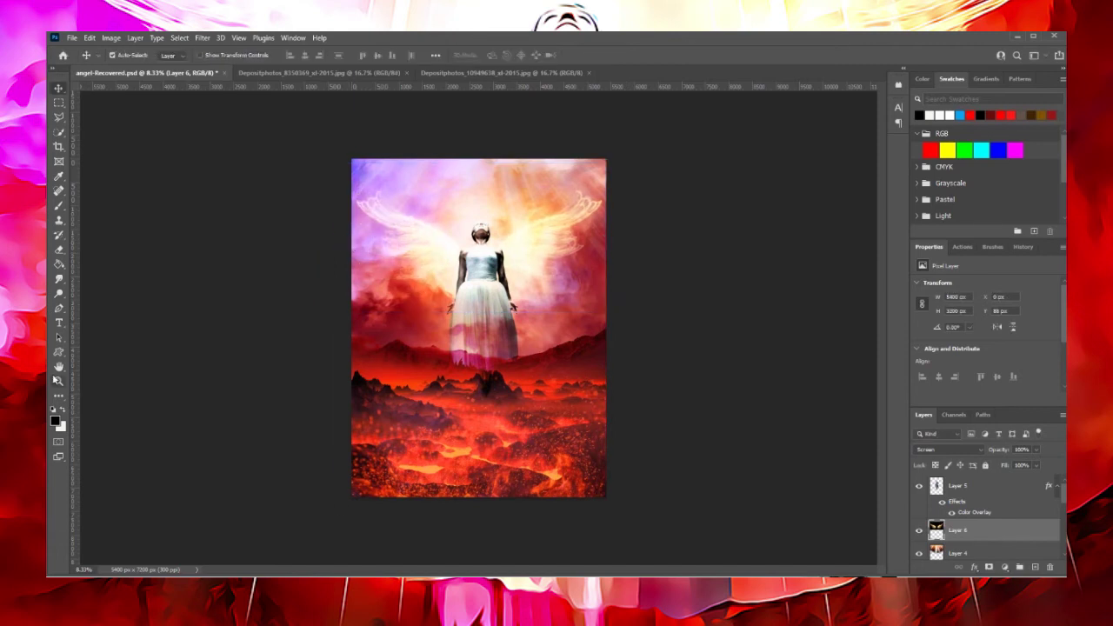
- Set Layer 4 opacity to 84%
{"action": "left_click", "coordinate": [958, 553]}
{"action": "left_click", "coordinate": [1036, 449]}
{"action": "left_click_drag", "start_coordinate": [1040, 463], "coordinate": [1046, 465]}
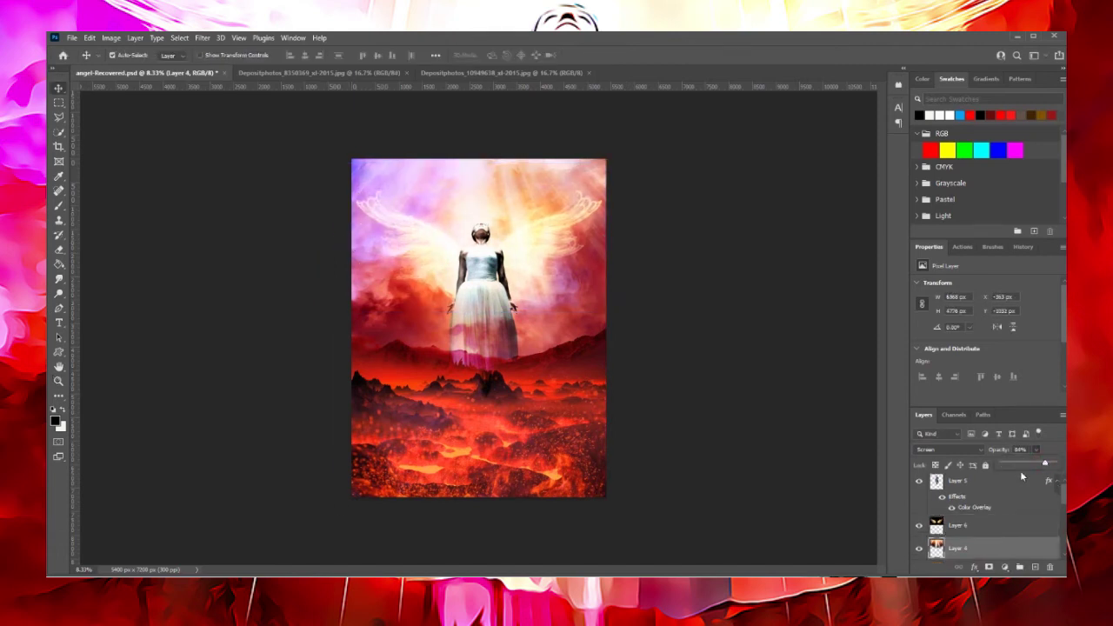
{"action": "key", "text": "z"}
{"action": "key", "text": "ctrl+plus"}
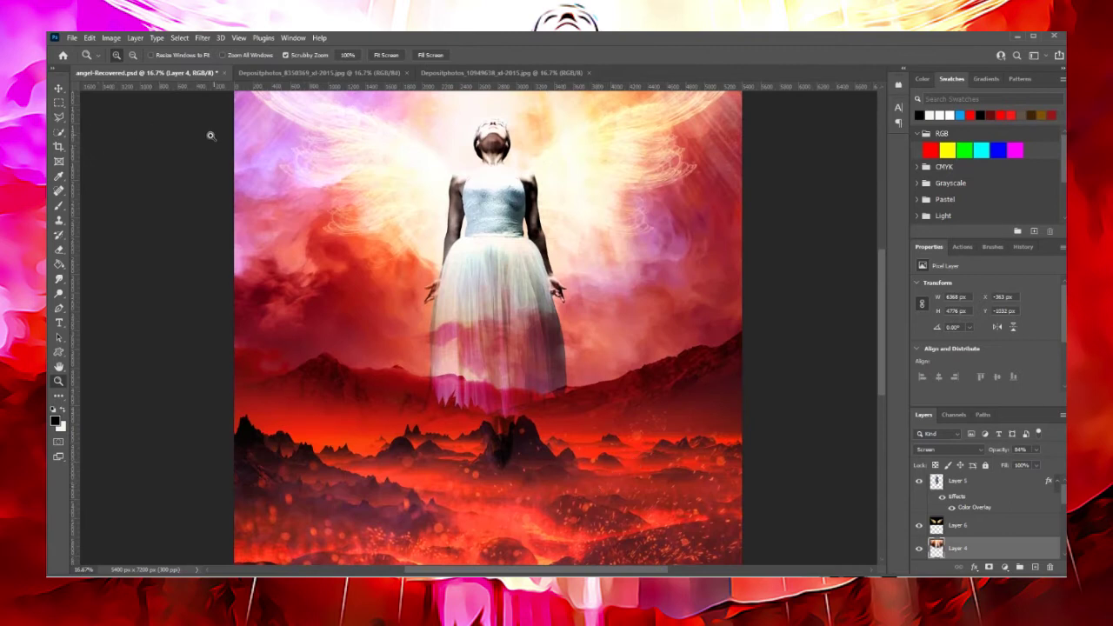
- On Layer 5, select an ellipse around the ballerina's lower skirt and legs
{"action": "right_click", "coordinate": [59, 103]}
{"action": "left_click", "coordinate": [104, 119]}
{"action": "left_click", "coordinate": [957, 481]}
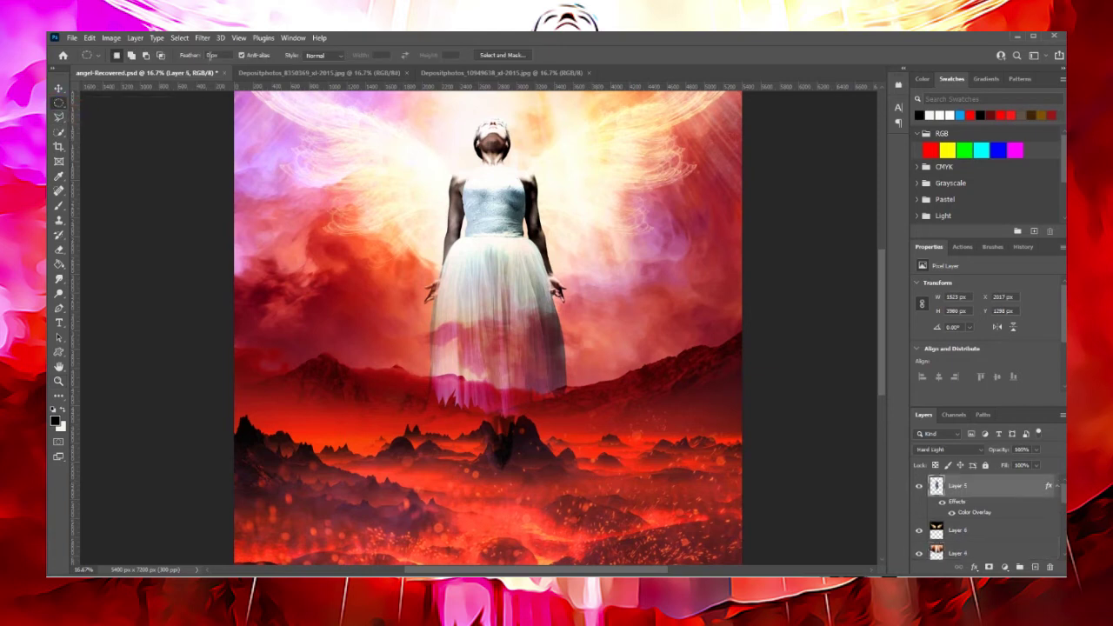
{"action": "left_click_drag", "start_coordinate": [399, 281], "coordinate": [595, 496]}
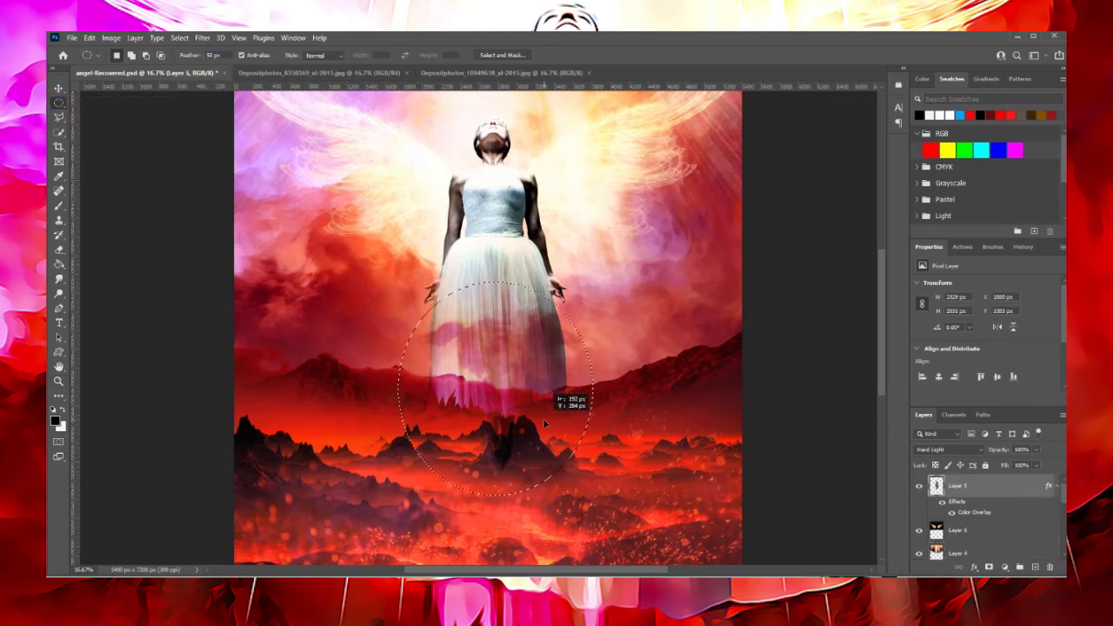
- Apply a 7.4-pixel Gaussian Blur to the selection, then deselect
{"action": "left_click", "coordinate": [202, 38]}
{"action": "left_click", "coordinate": [366, 225]}
{"action": "left_click_drag", "start_coordinate": [825, 272], "coordinate": [837, 273]}
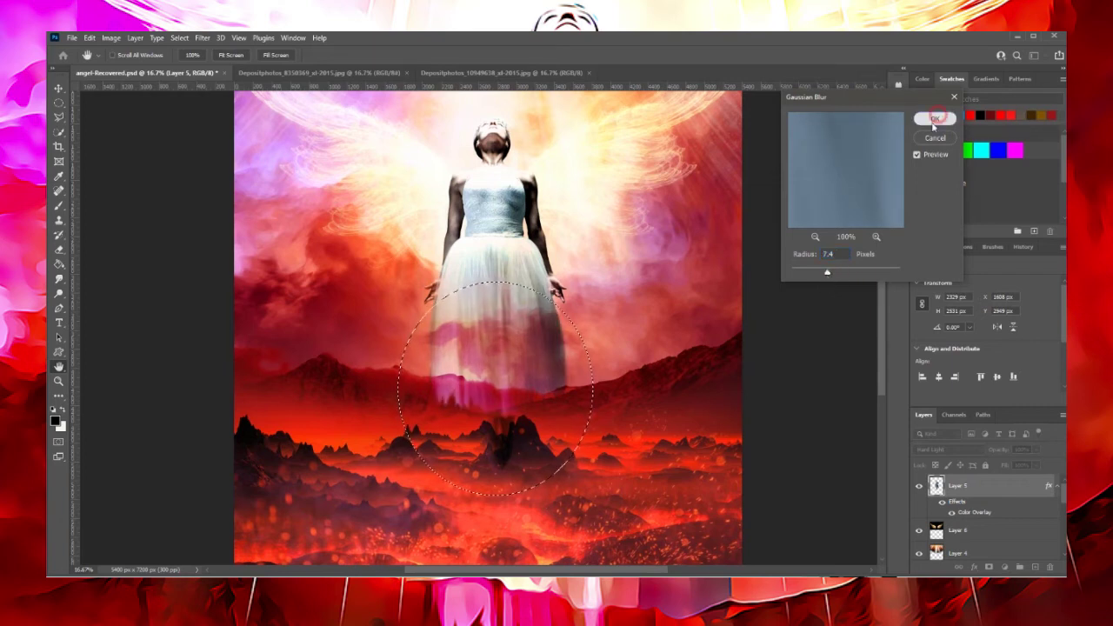
{"action": "left_click", "coordinate": [935, 119]}
{"action": "left_click", "coordinate": [179, 38]}
{"action": "left_click", "coordinate": [192, 61]}
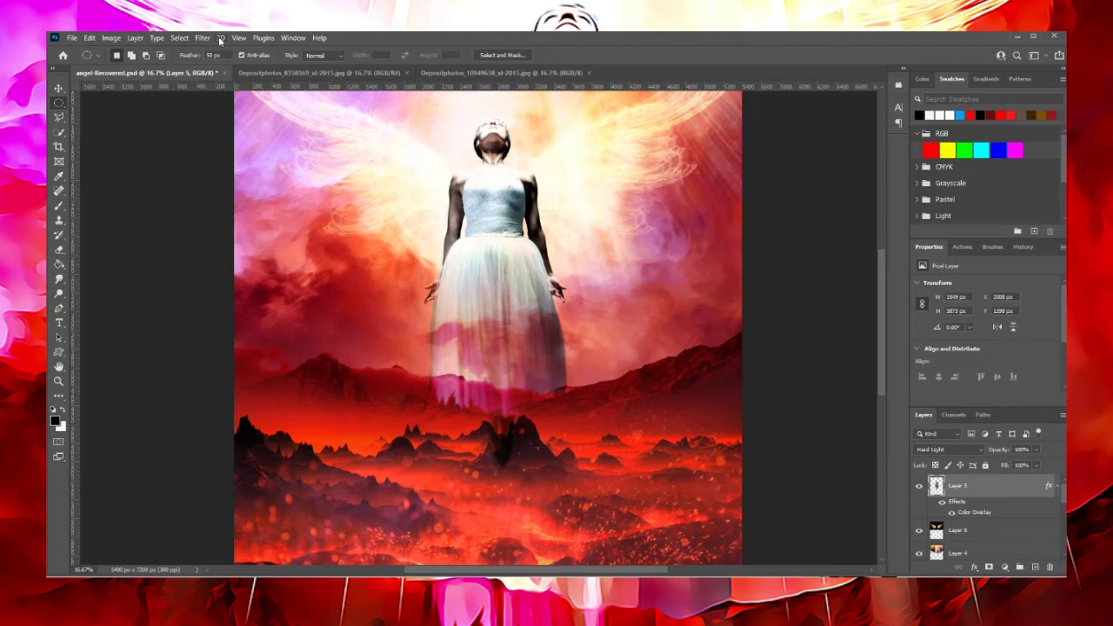
{"action": "scroll", "coordinate": [636, 276], "scroll_direction": "up", "scroll_amount": 2}
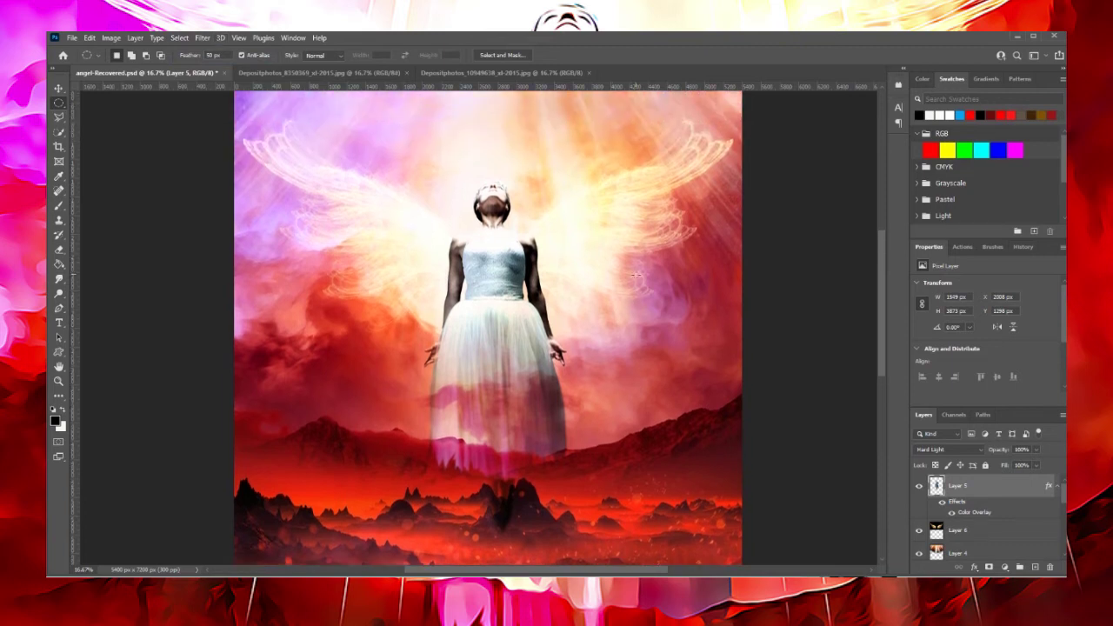
{"action": "scroll", "coordinate": [636, 276], "scroll_direction": "up", "scroll_amount": 1}
{"action": "left_click", "coordinate": [316, 73]}
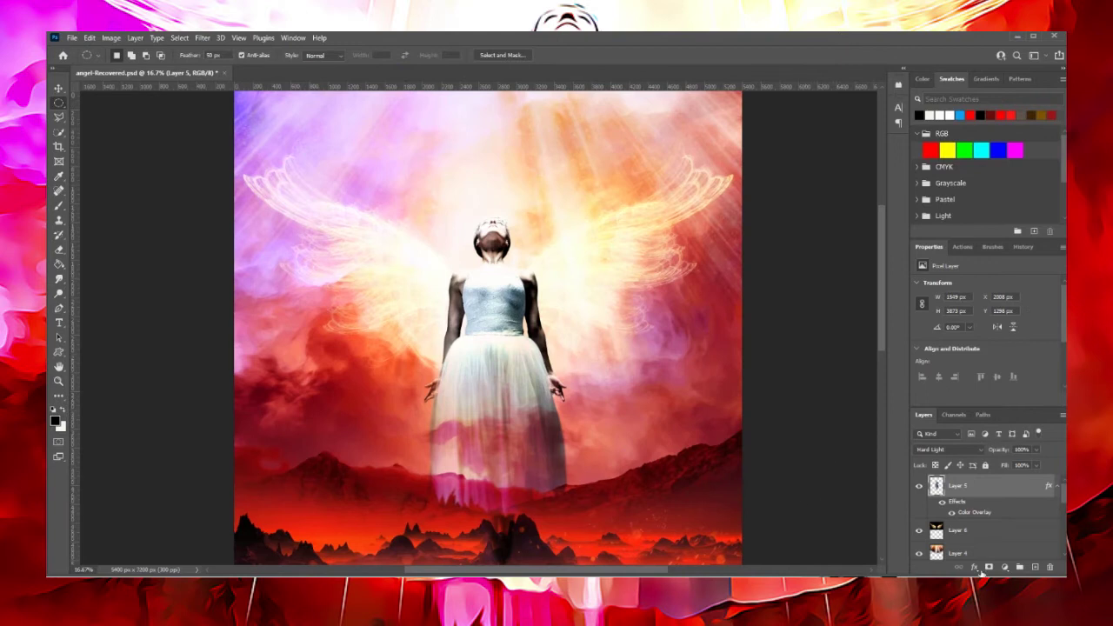
- Duplicate Layer 4, shrink and rotate the copy about 144°, and place it on the angel's head
{"action": "left_click", "coordinate": [957, 553]}
{"action": "key", "text": "ctrl+j"}
{"action": "key", "text": "ctrl+t"}
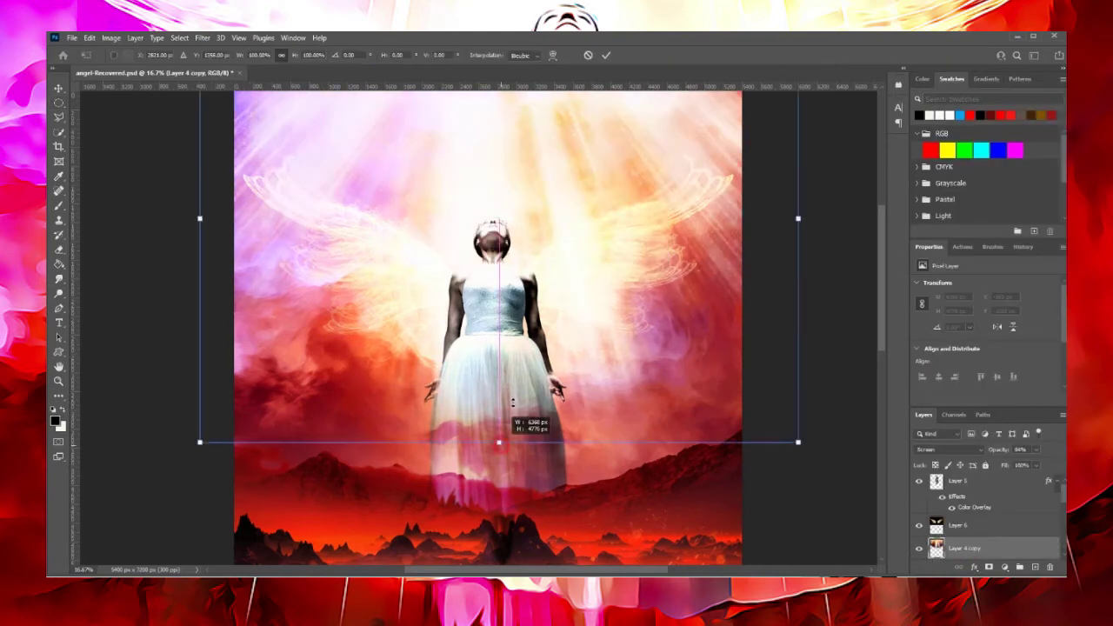
{"action": "left_click_drag", "start_coordinate": [513, 402], "coordinate": [581, 198]}
{"action": "mouse_move", "coordinate": [424, 250]}
{"action": "left_mouse_down"}
{"action": "mouse_move", "coordinate": [451, 265]}
{"action": "mouse_move", "coordinate": [426, 250]}
{"action": "left_mouse_up"}
{"action": "left_click_drag", "start_coordinate": [505, 207], "coordinate": [521, 225]}
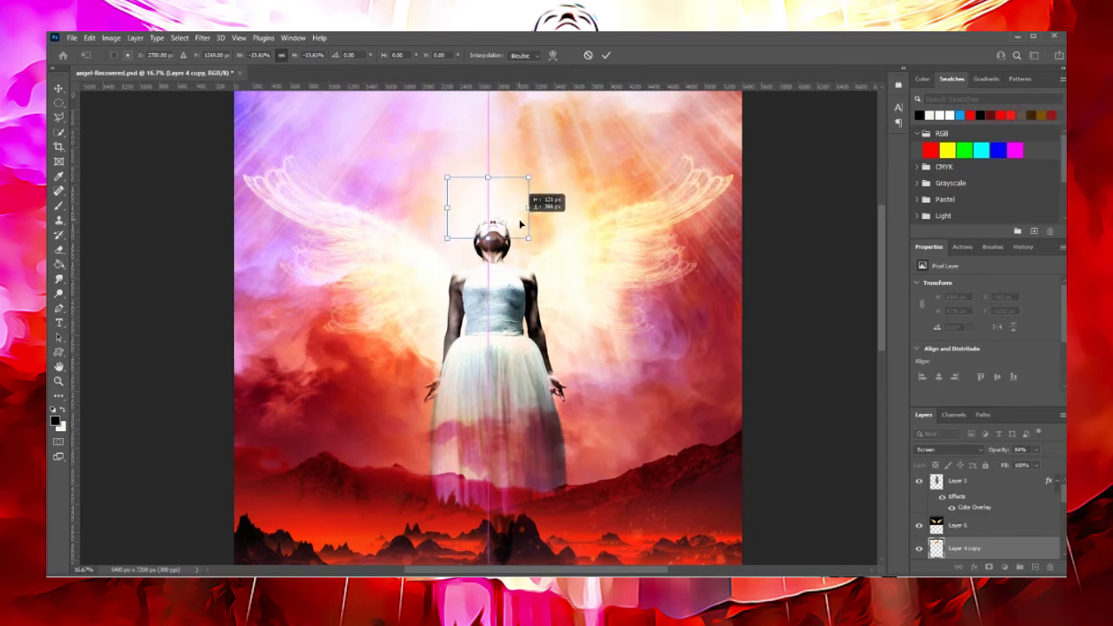
{"action": "key", "text": "Return"}
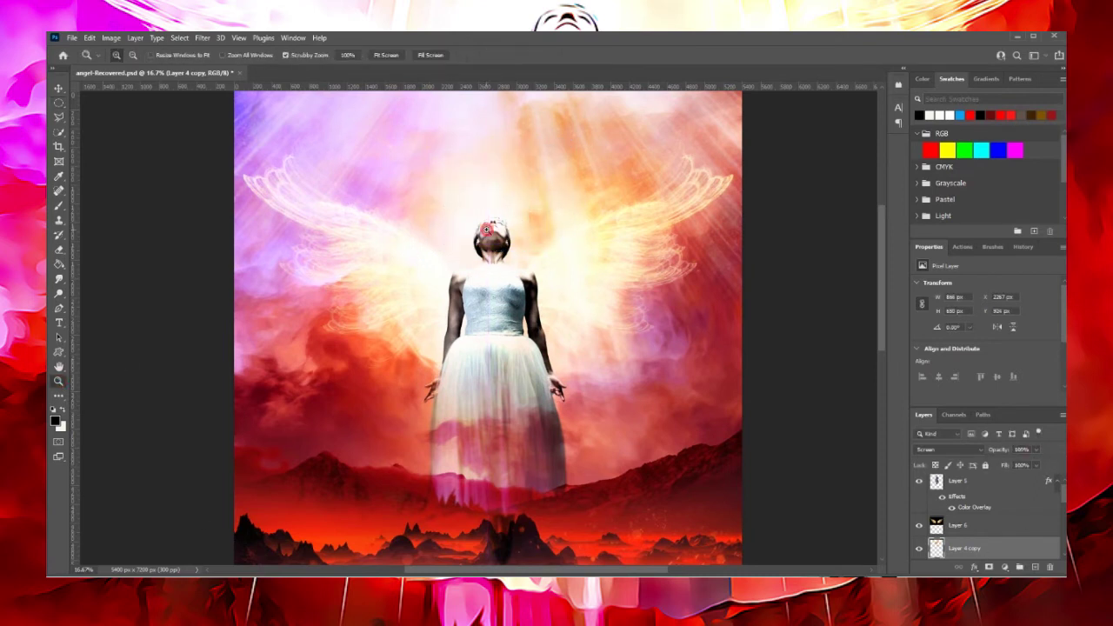
{"action": "key", "text": "ctrl+plus"}
{"action": "key", "text": "ctrl+plus"}
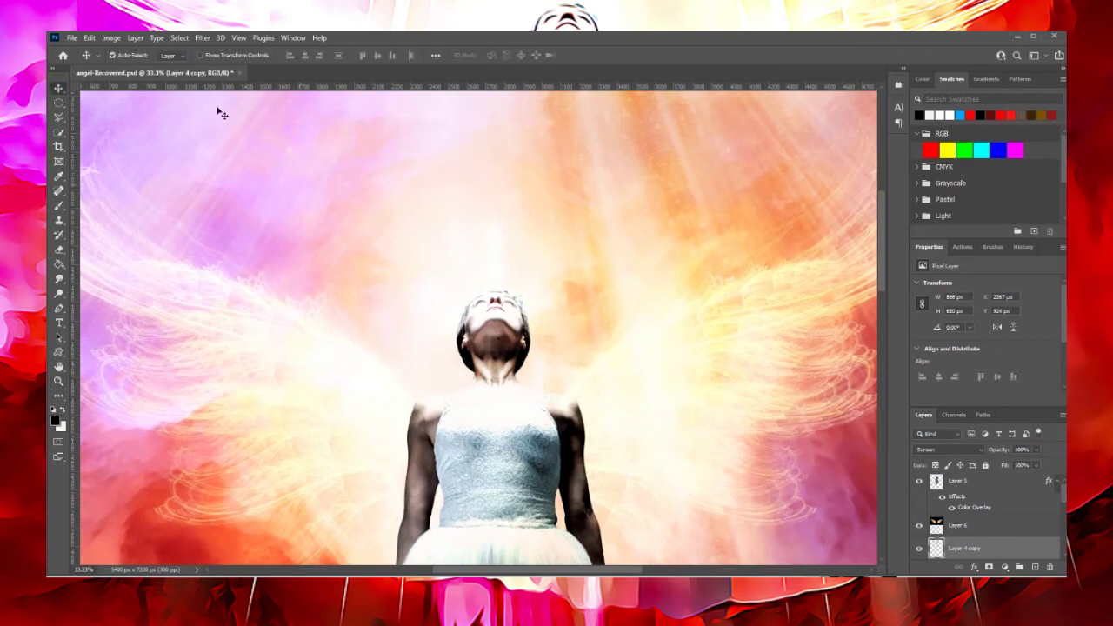
- Raise the Brightness/Contrast brightness and start resizing the blue light-ray Layer 7
{"action": "key", "text": "ctrl+minus"}
{"action": "key", "text": "ctrl+minus"}
{"action": "key", "text": "ctrl+minus"}
{"action": "key", "text": "ctrl+minus"}
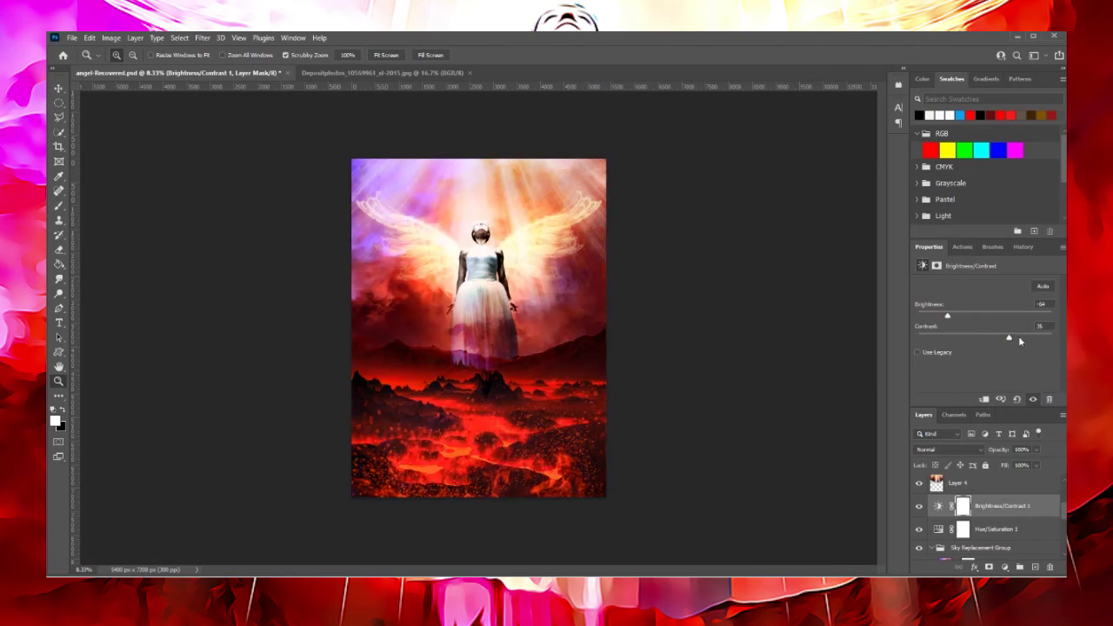
{"action": "left_click", "coordinate": [965, 315]}
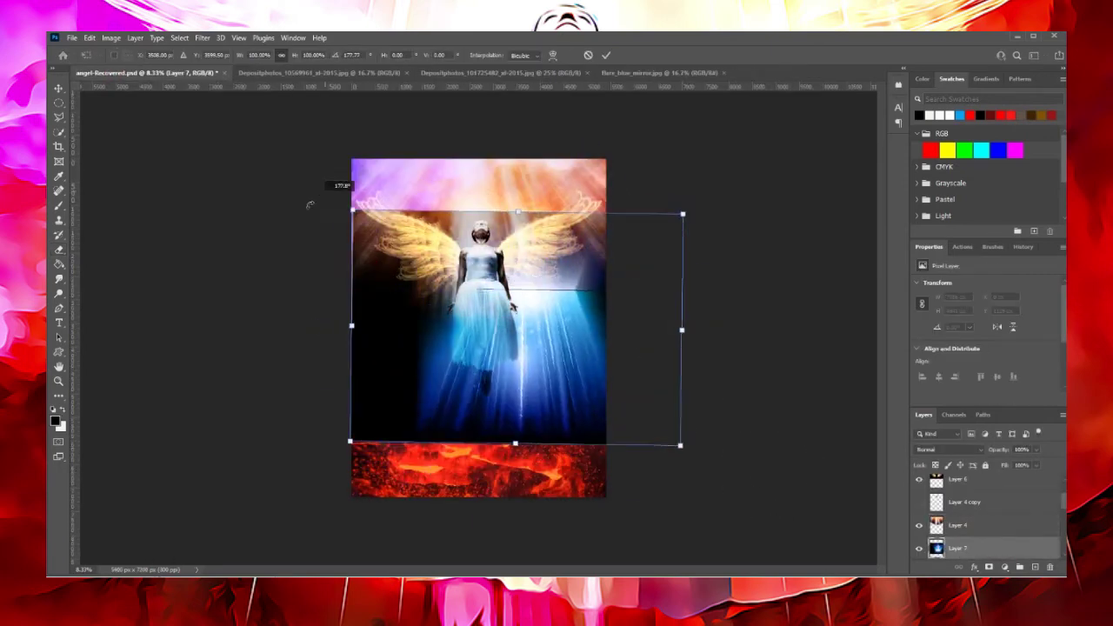
{"action": "left_click_drag", "start_coordinate": [306, 186], "coordinate": [223, 186]}
- Enlarge Layer 7 to about 152% and set its blend mode to Screen
{"action": "mouse_move", "coordinate": [664, 174]}
{"action": "left_mouse_down"}
{"action": "mouse_move", "coordinate": [721, 174]}
{"action": "mouse_move", "coordinate": [668, 331]}
{"action": "left_mouse_up"}
{"action": "key", "text": "Return"}
{"action": "left_click", "coordinate": [948, 449]}
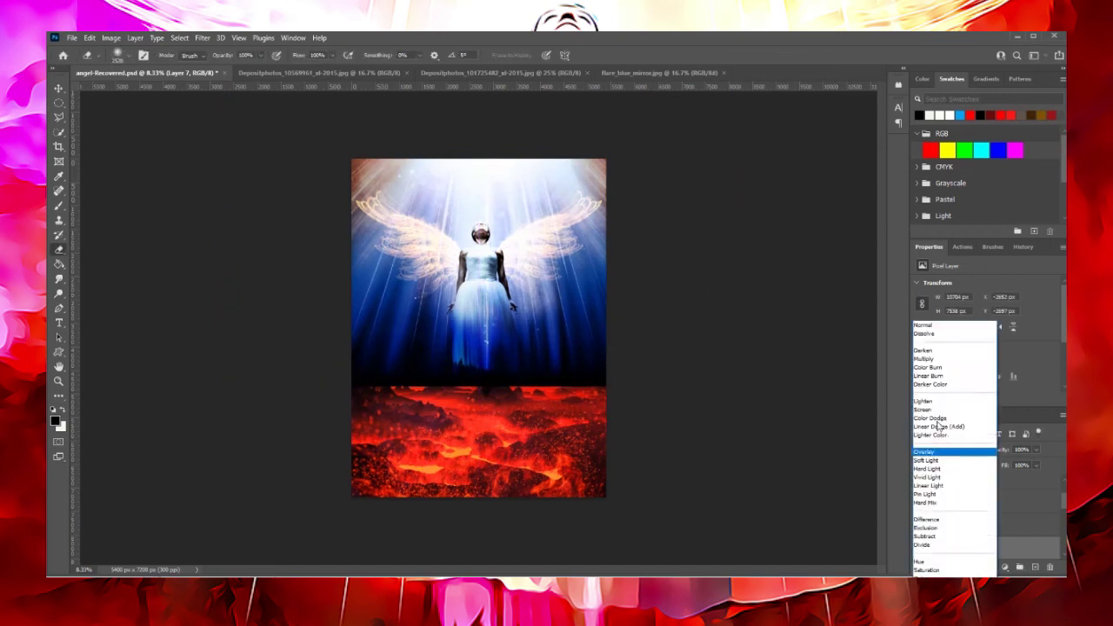
{"action": "left_click", "coordinate": [952, 409]}
- Colorize Layer 7 warm with Hue/Saturation at Hue 9, Saturation 25, and hide Layer 4
{"action": "left_click", "coordinate": [110, 38]}
{"action": "left_click", "coordinate": [279, 121]}
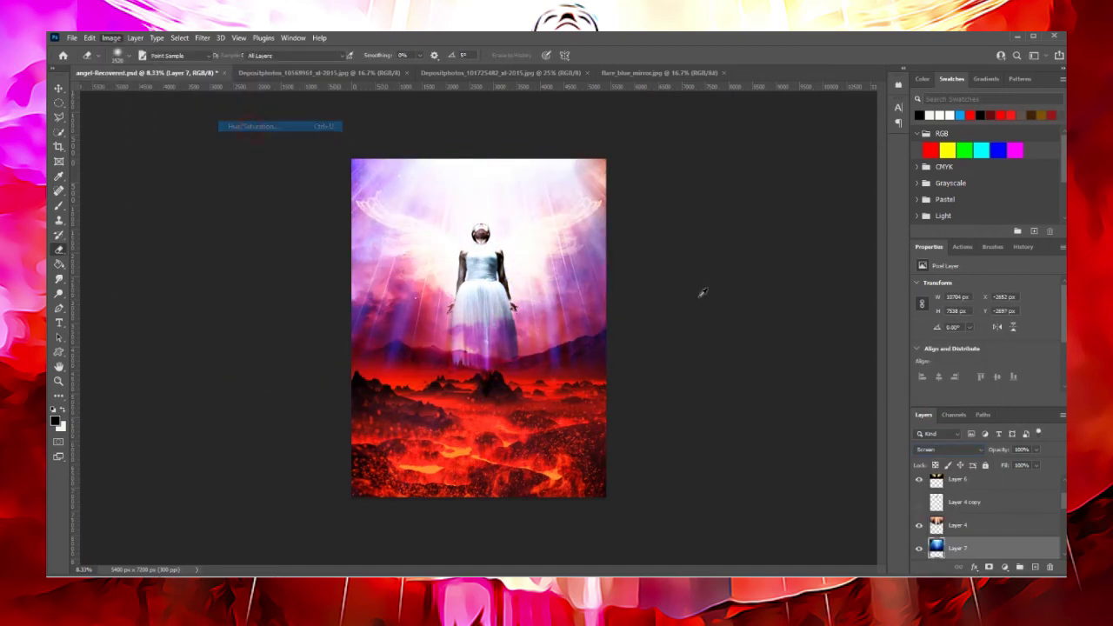
{"action": "left_click", "coordinate": [926, 279]}
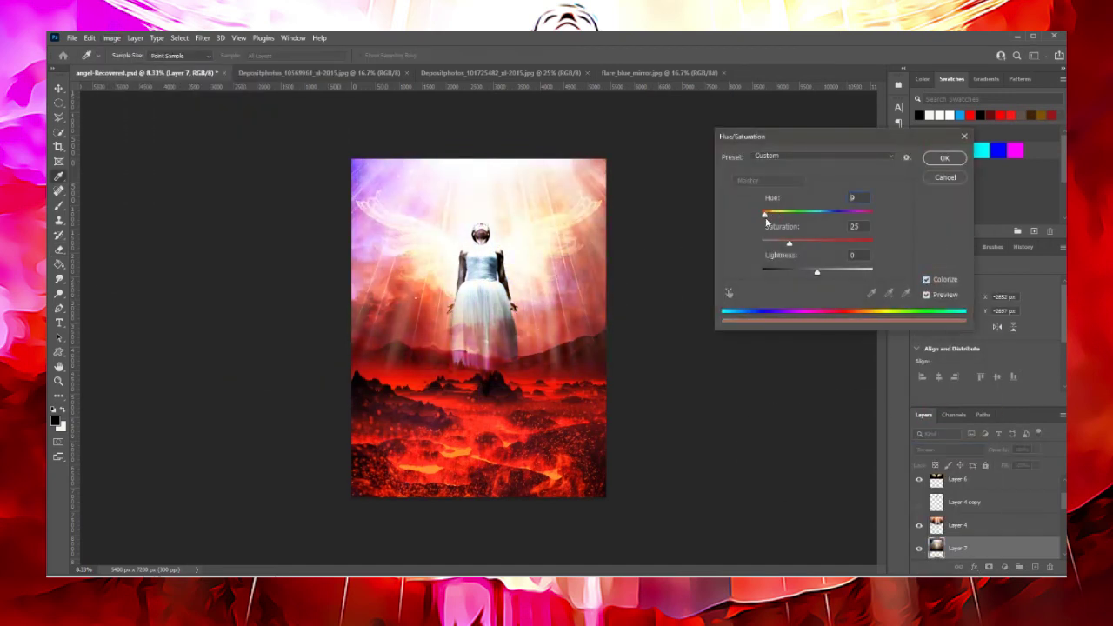
{"action": "key", "text": "Return"}
{"action": "left_click", "coordinate": [920, 525]}
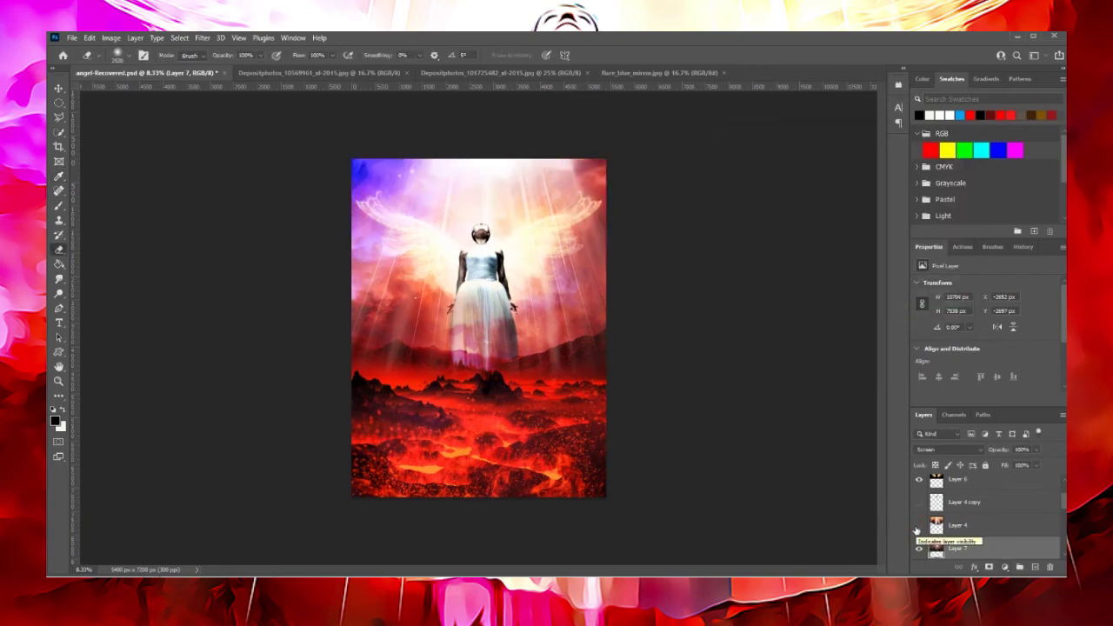